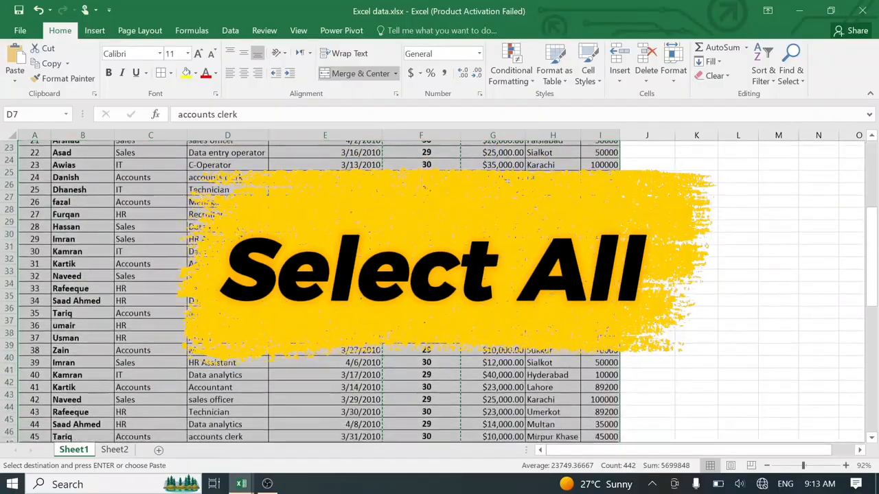
pyautogui.rightClick(239, 238)
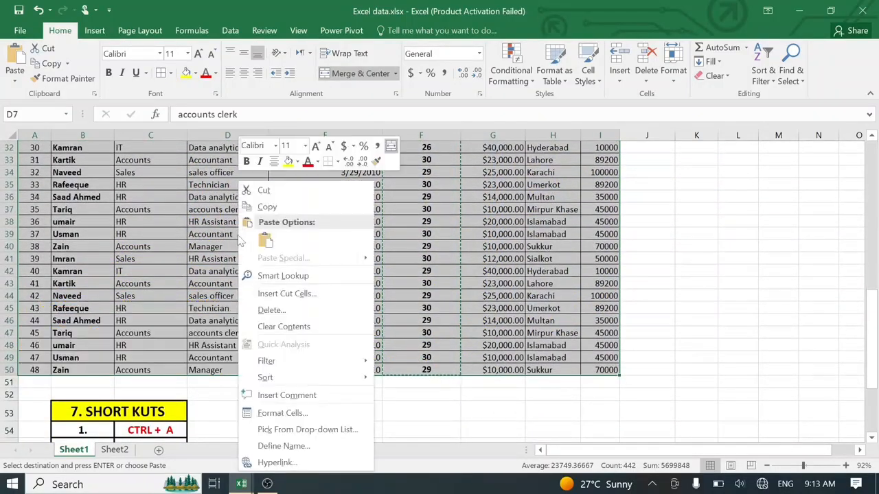
pyautogui.press('Escape')
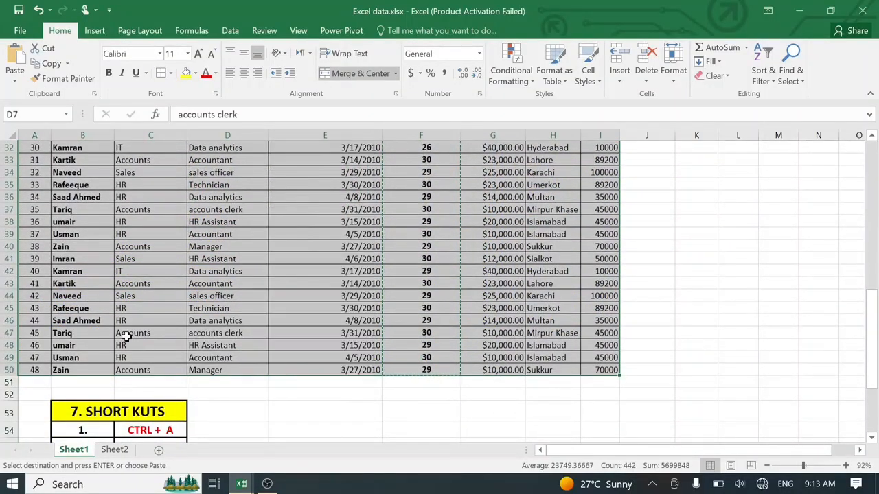
pyautogui.click(145, 418)
pyautogui.scroll(-2, 144, 417)
pyautogui.scroll(-4, 144, 419)
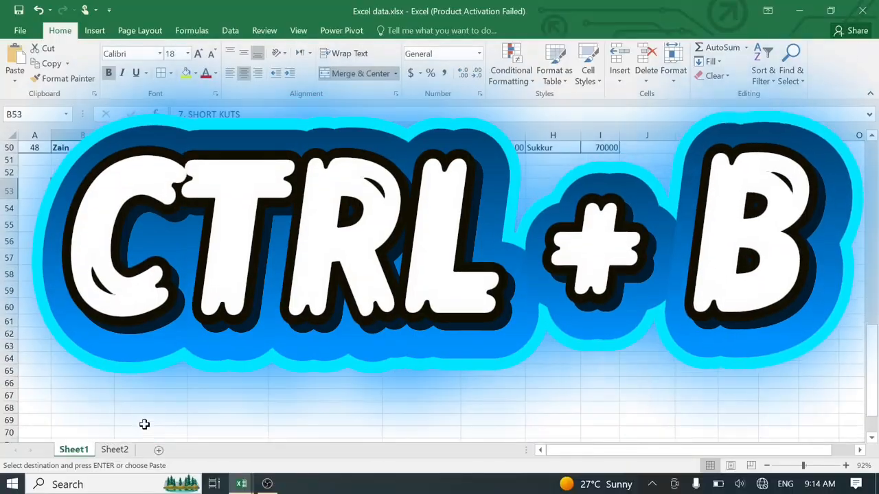
# - Make all entries in the Position column bold, from D3 down to the table's last row
pyautogui.scroll(9, 144, 424)
pyautogui.scroll(7, 144, 425)
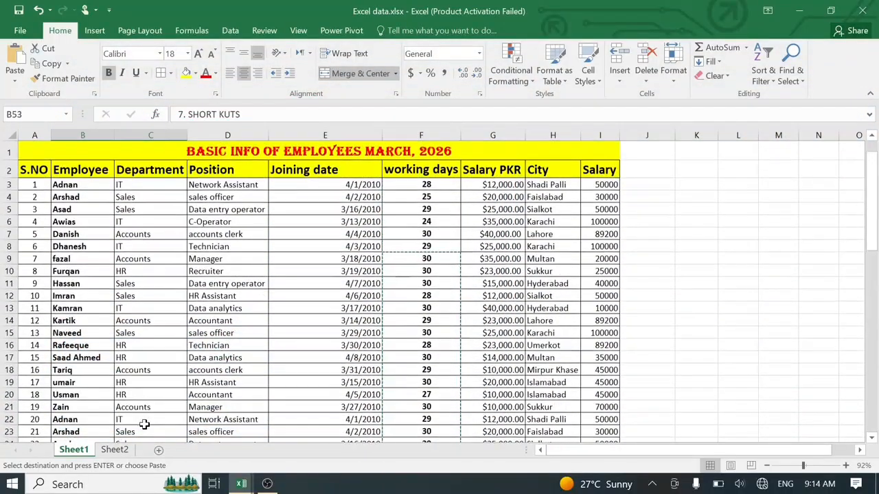
pyautogui.click(222, 187)
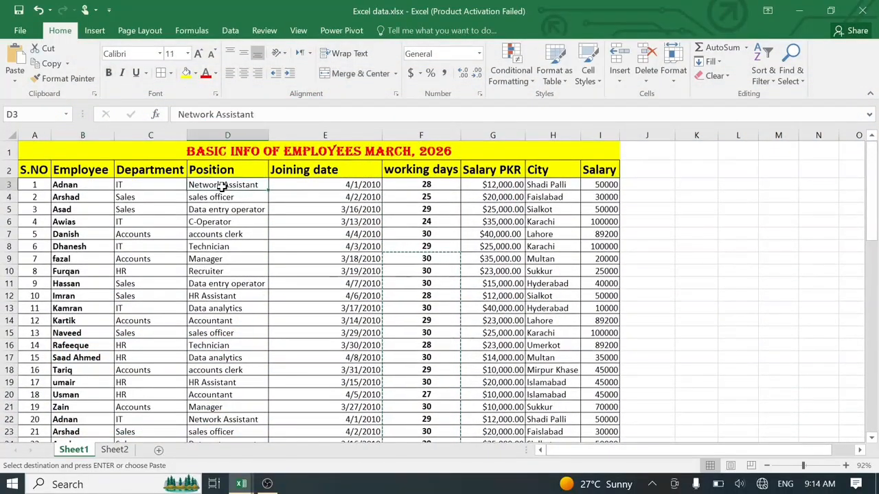
pyautogui.hotkey('ctrl', 'shift', 'Down')
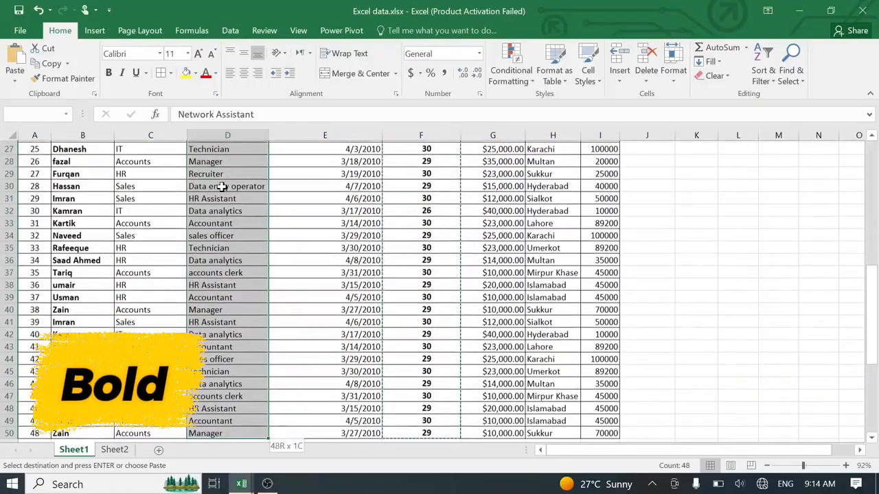
pyautogui.hotkey('ctrl', 'b')
pyautogui.scroll(9, 222, 187)
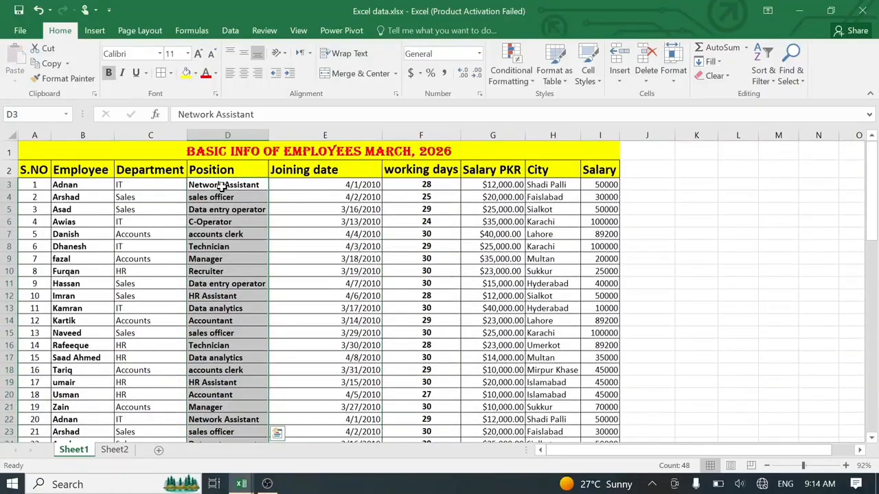
# - Copy the first six joining dates, E3:E8, and paste them beside the table starting at J3
pyautogui.click(292, 197)
pyautogui.scroll(-13, 291, 197)
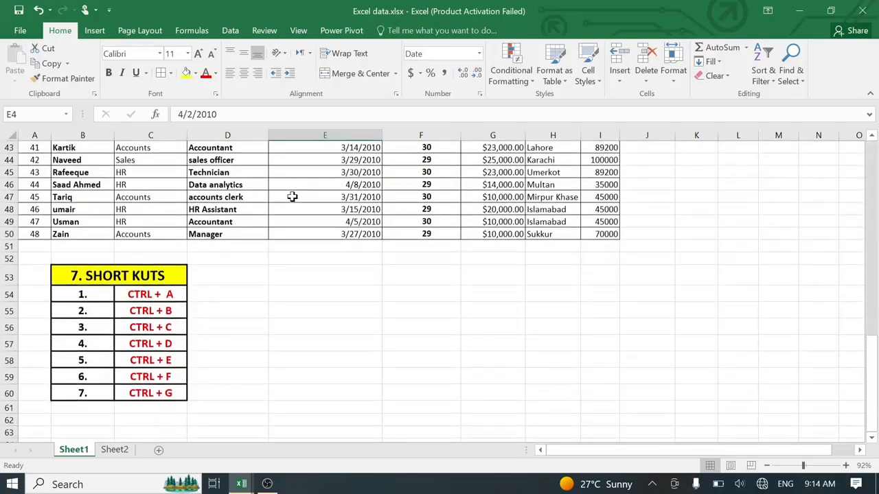
pyautogui.scroll(14, 291, 197)
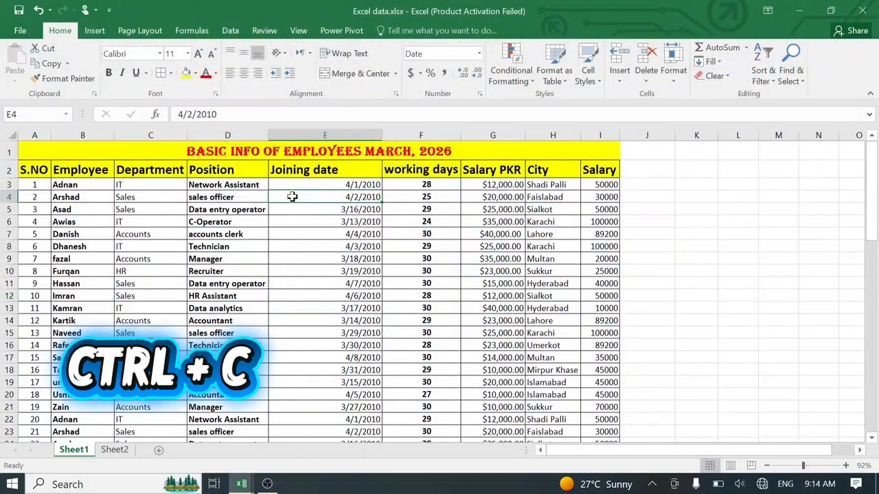
pyautogui.click(322, 186)
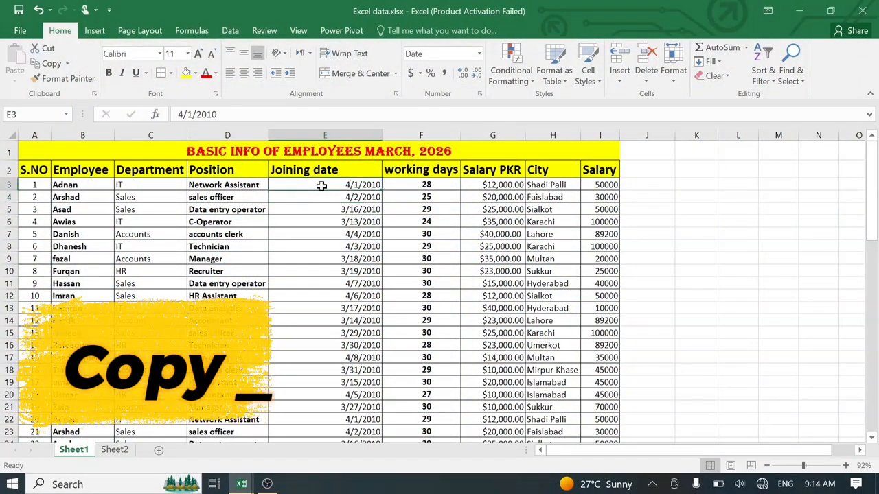
pyautogui.hotkey('shift', 'Down')
pyautogui.hotkey('shift', 'Down')
pyautogui.hotkey('shift', 'Down')
pyautogui.hotkey('shift', 'Down')
pyautogui.hotkey('shift', 'Down')
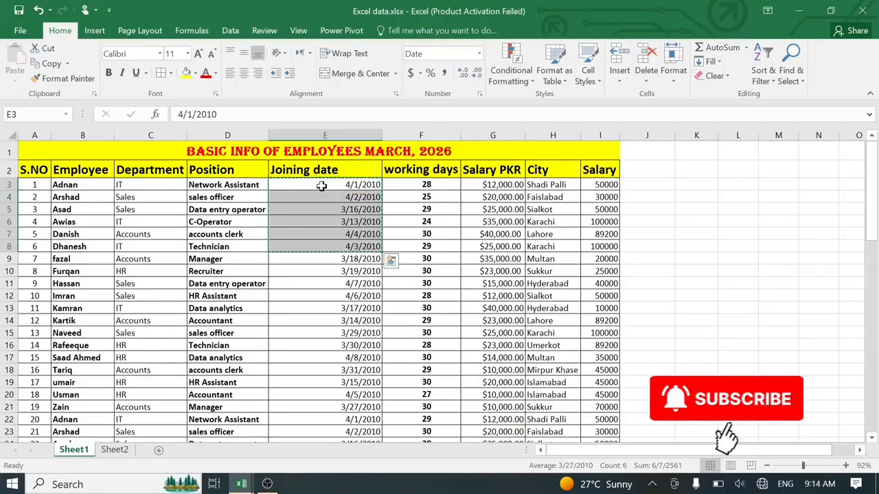
pyautogui.hotkey('ctrl', 'c')
pyautogui.click(645, 186)
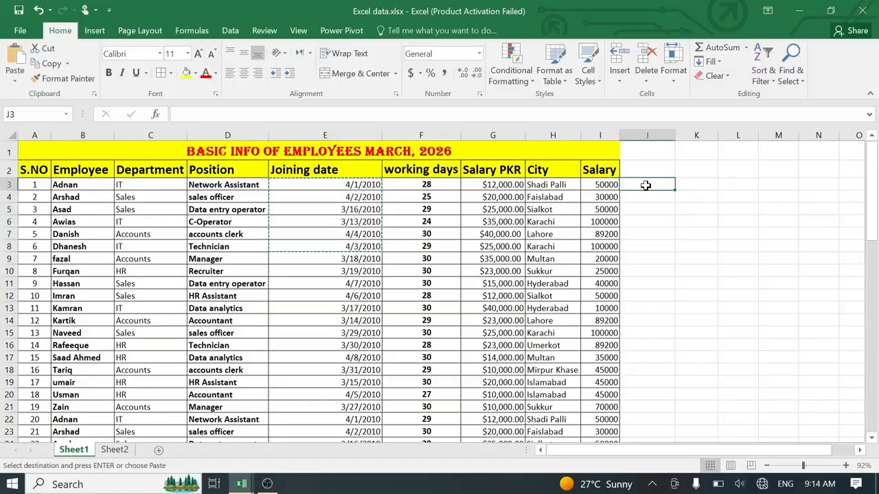
pyautogui.hotkey('ctrl', 'v')
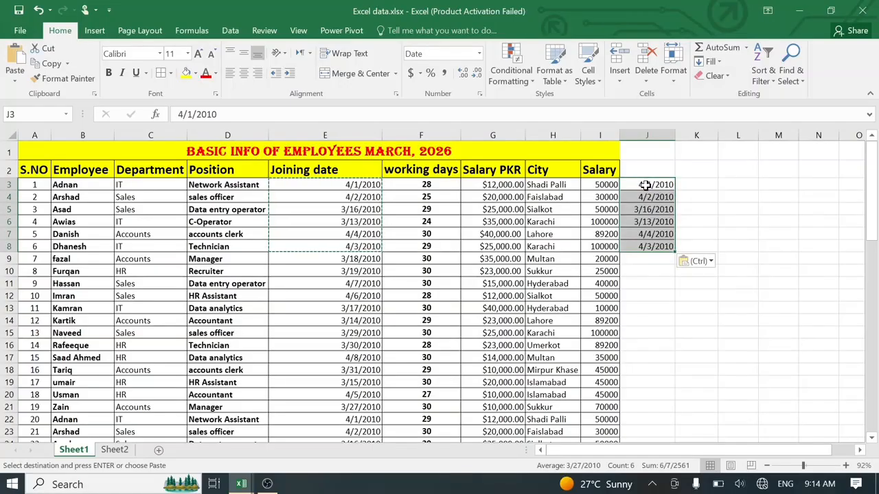
# - Fill joining date cell E8 with the date from the cell directly above it
pyautogui.scroll(-7, 393, 318)
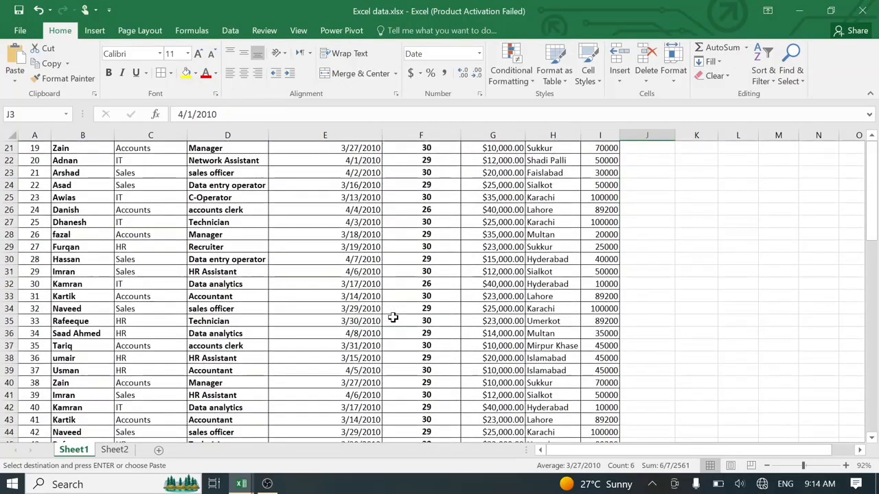
pyautogui.scroll(-6, 296, 298)
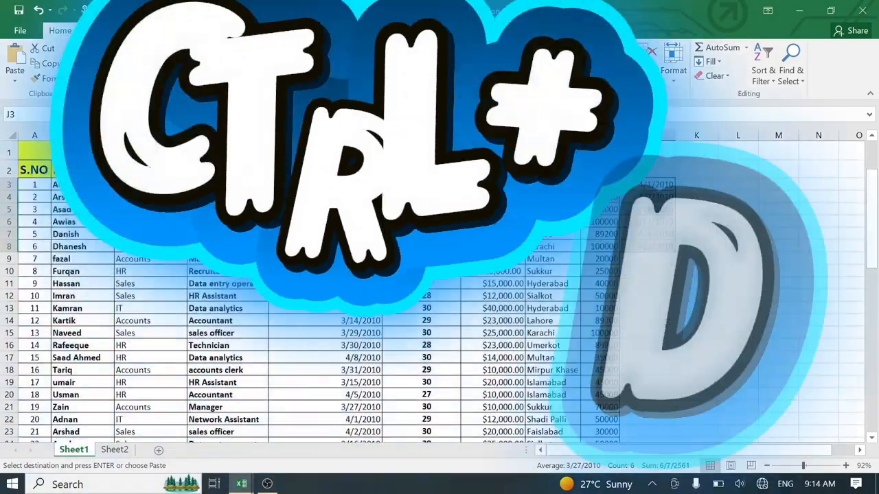
pyautogui.hotkey('ctrl', 'd')
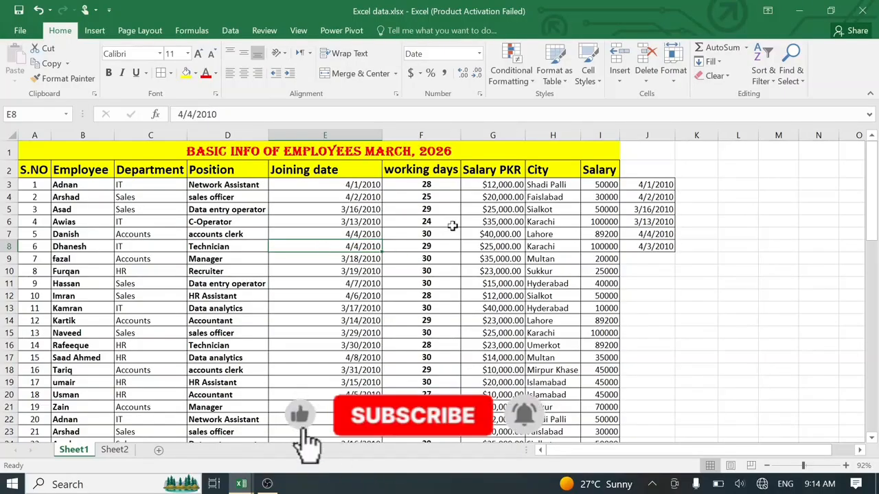
# - Fill the date in J8 down through J14
pyautogui.click(648, 245)
pyautogui.hotkey('shift', 'Down')
pyautogui.hotkey('shift', 'Down')
pyautogui.hotkey('shift', 'Down')
pyautogui.hotkey('shift', 'Down')
pyautogui.hotkey('shift', 'Down')
pyautogui.hotkey('shift', 'Down')
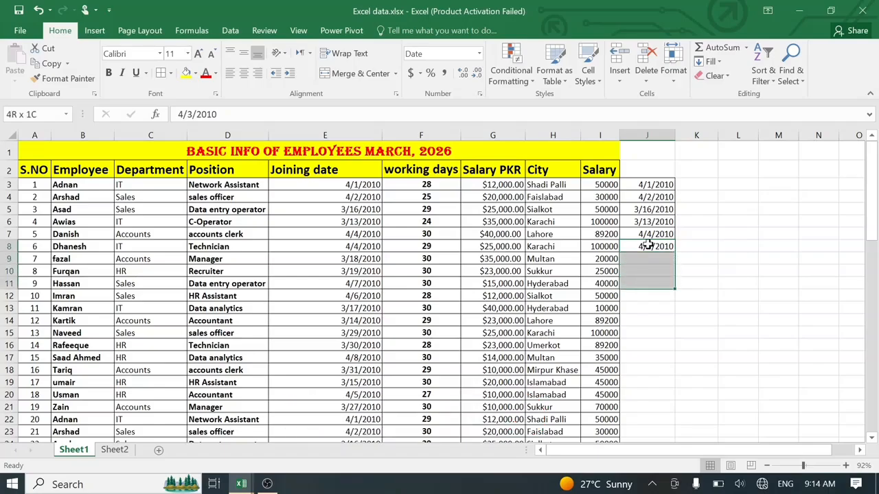
pyautogui.hotkey('ctrl', 'd')
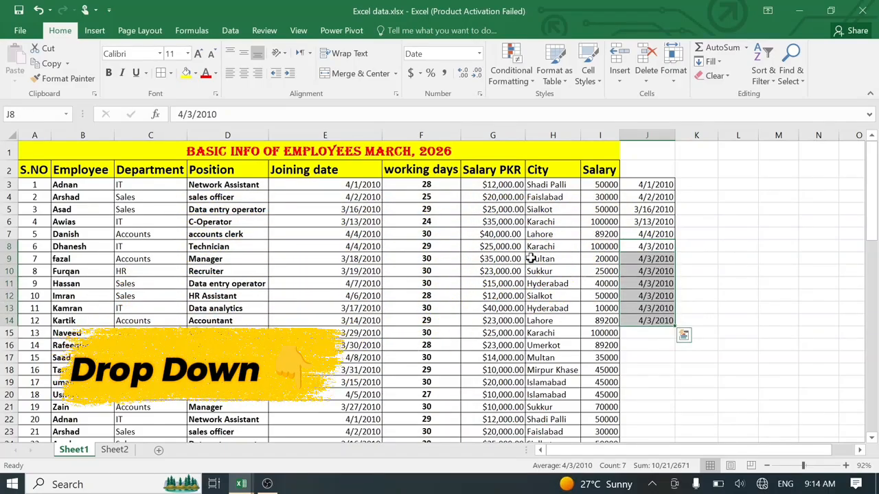
# - Enter SHADI in K3 as the uppercase first word of the first row's city
pyautogui.scroll(-10, 530, 255)
pyautogui.scroll(-4, 530, 258)
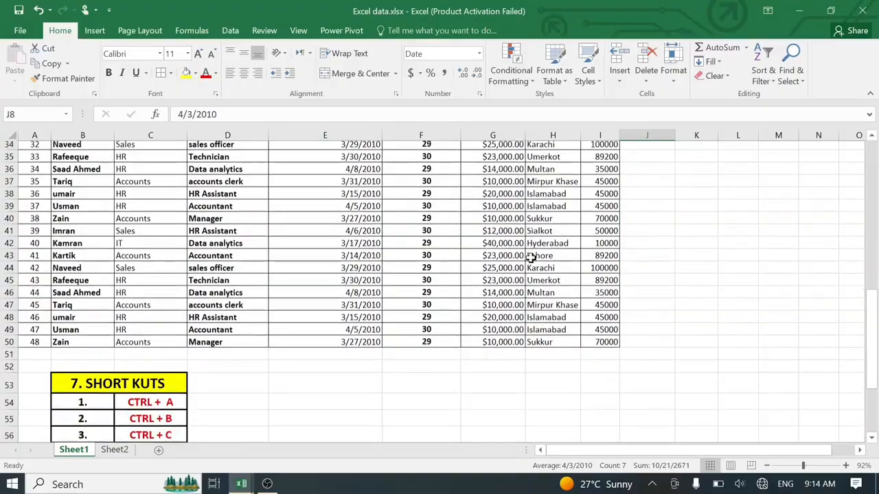
pyautogui.hscroll(2, 530, 258)
pyautogui.scroll(1, 530, 258)
pyautogui.scroll(13, 589, 171)
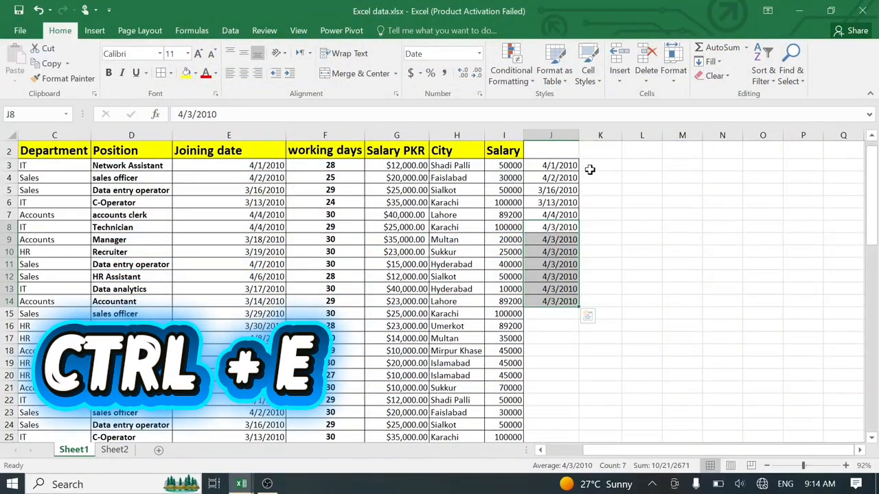
pyautogui.click(588, 167)
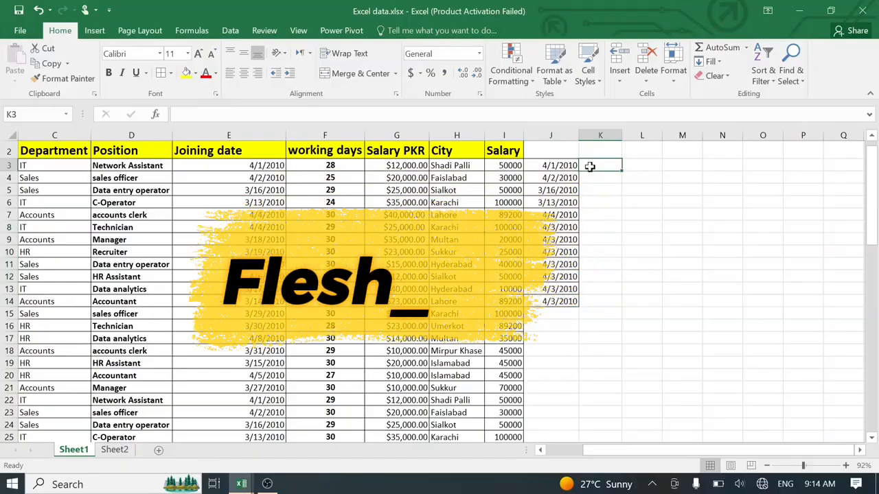
pyautogui.click(450, 161)
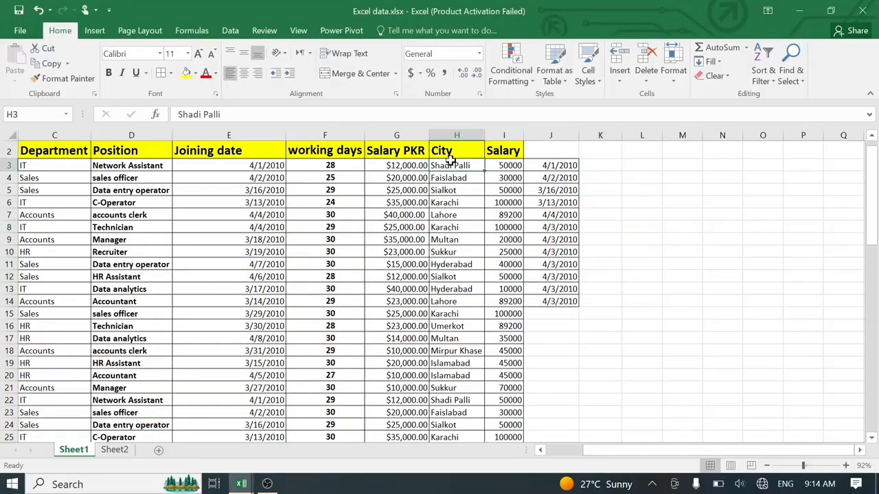
pyautogui.press('Right')
pyautogui.press('Right')
pyautogui.press('Right')
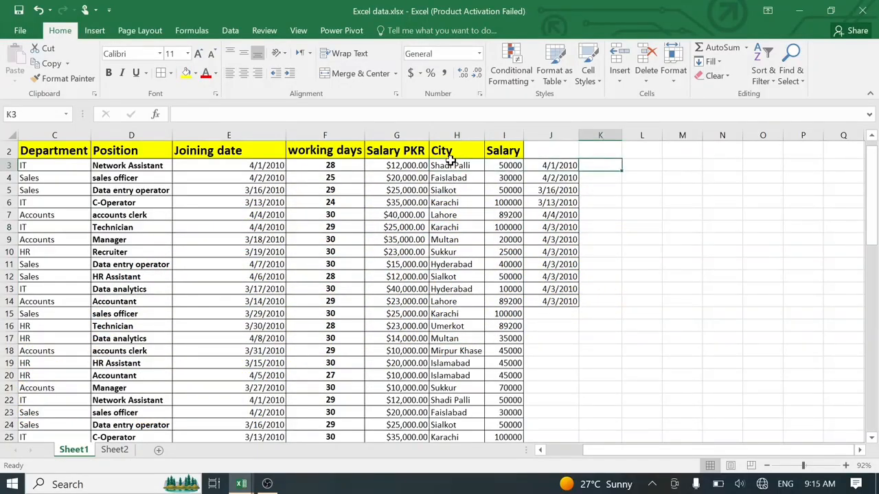
pyautogui.write('SHAD')
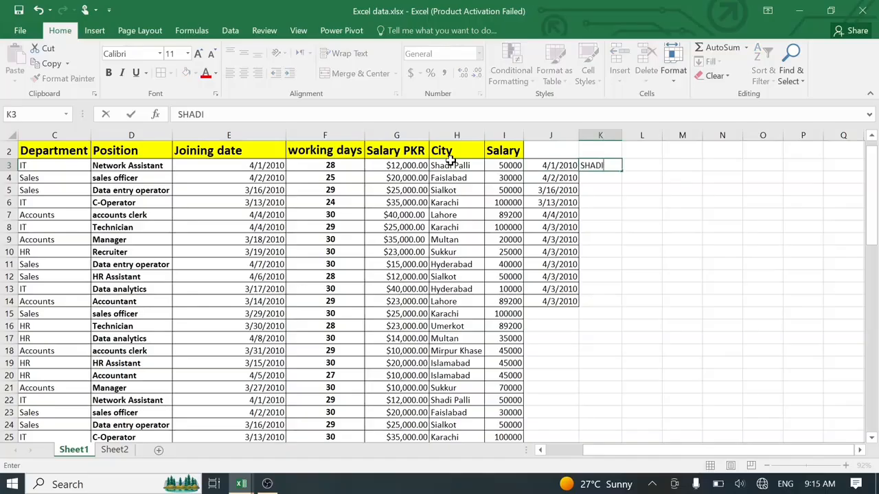
pyautogui.write('I')
pyautogui.press('Return')
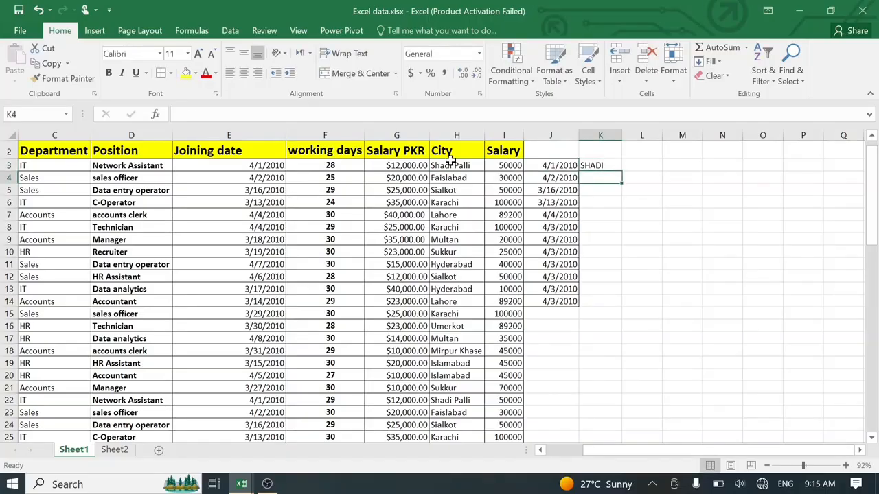
# - Flash Fill the rest of column K with uppercase city names, following the example in K3
pyautogui.press('Up')
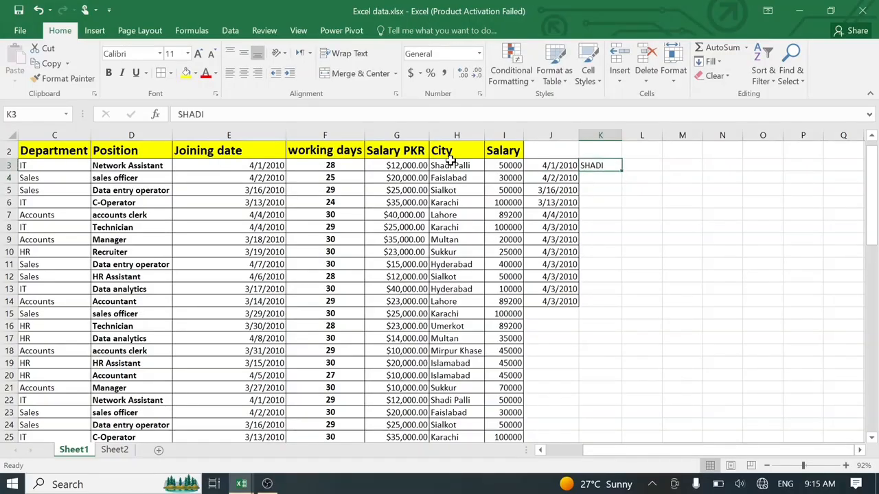
pyautogui.press('F2')
pyautogui.press('Return')
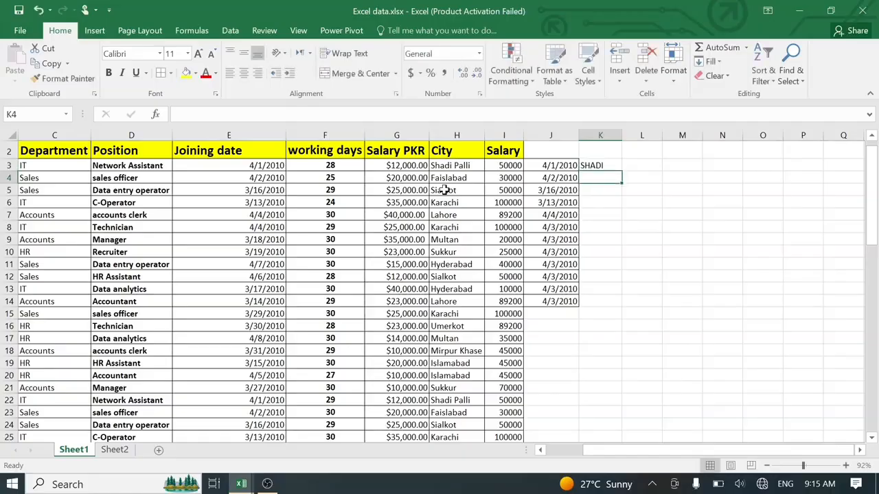
pyautogui.hotkey('ctrl', 'e')
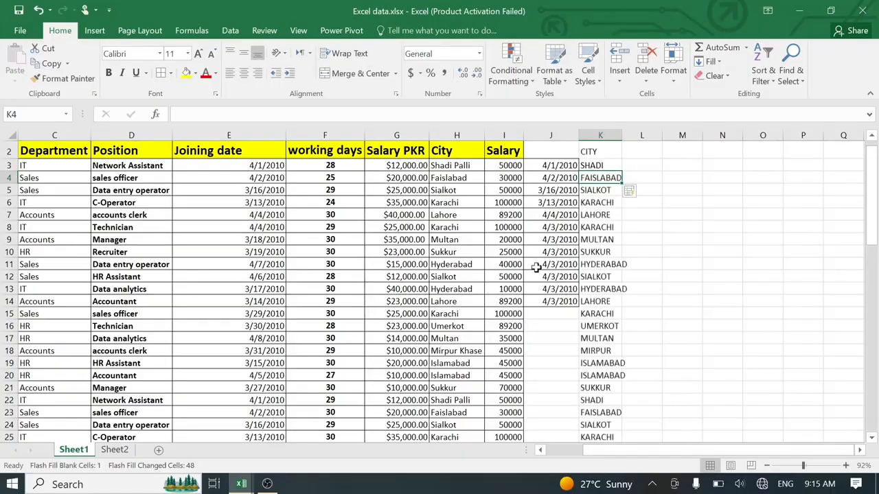
pyautogui.scroll(1, 581, 270)
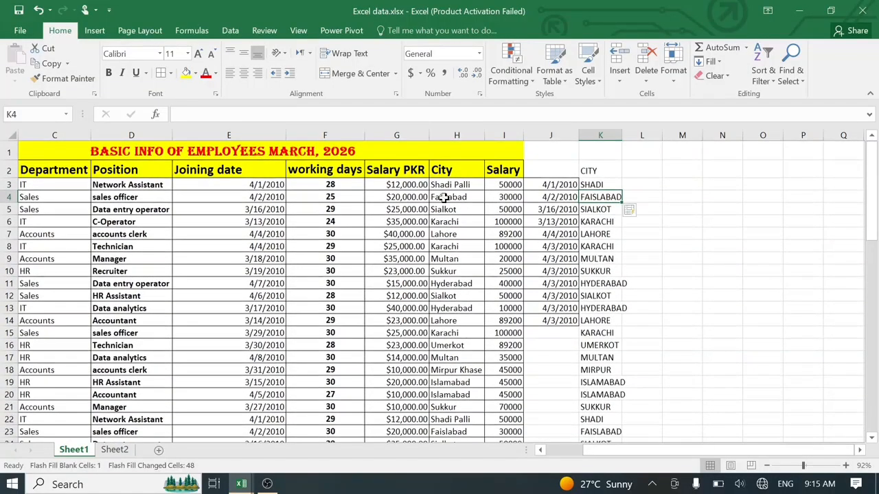
# - Search the sheet for the name of the employee in row 22 and go to the next match
pyautogui.click(444, 198)
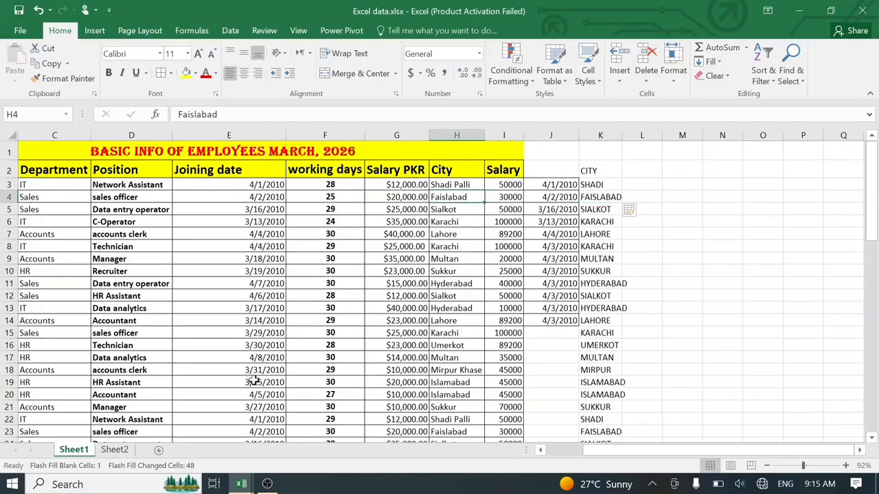
pyautogui.scroll(-15, 268, 334)
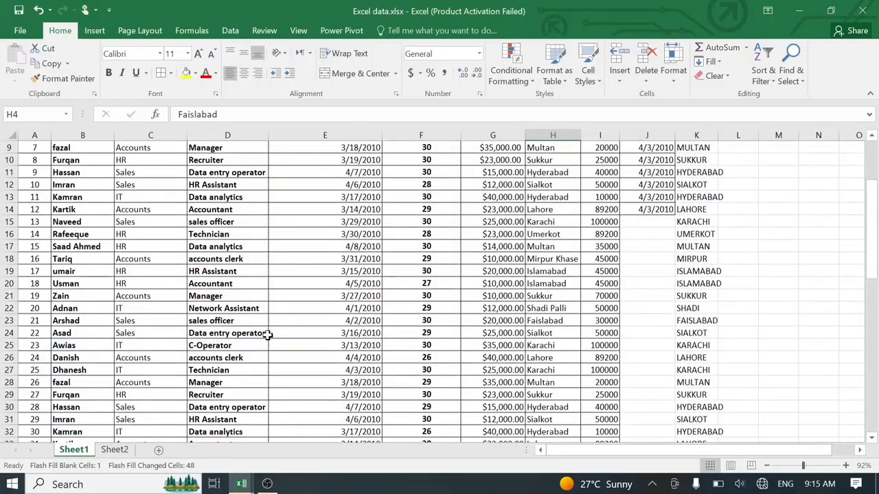
pyautogui.hotkey('ctrl', 'f')
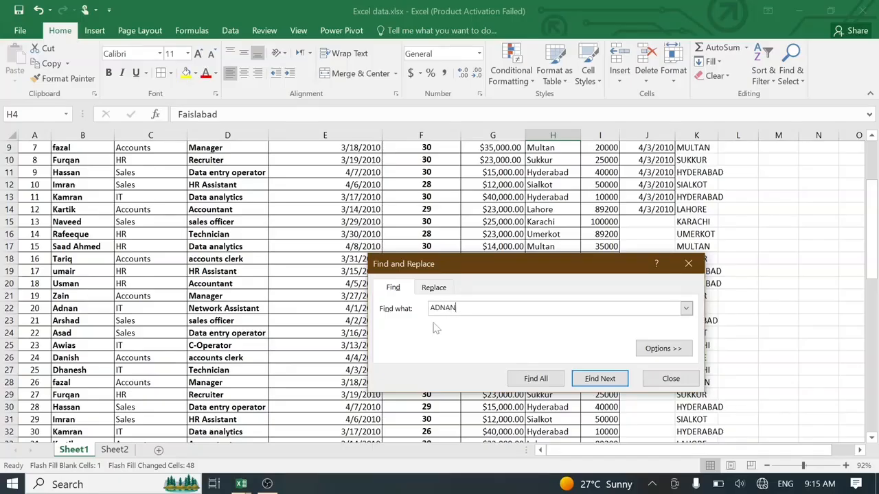
pyautogui.click(592, 377)
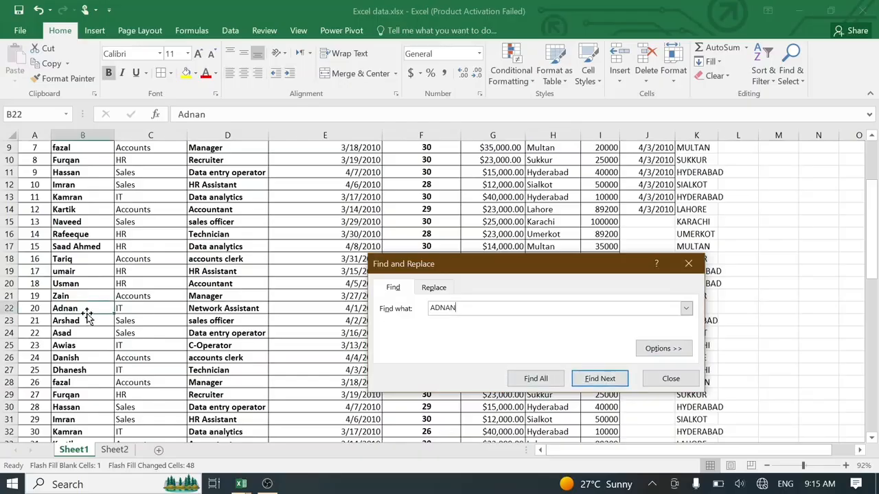
# - Replace the search term with the name of the employee in row 30 and go to the next match
pyautogui.press('BackSpace')
pyautogui.press('BackSpace')
pyautogui.press('BackSpace')
pyautogui.press('BackSpace')
pyautogui.press('BackSpace')
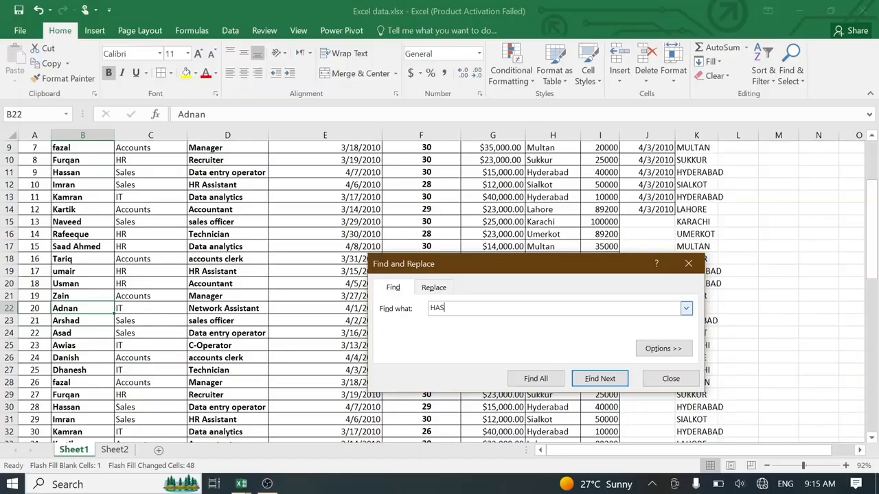
pyautogui.press('Return')
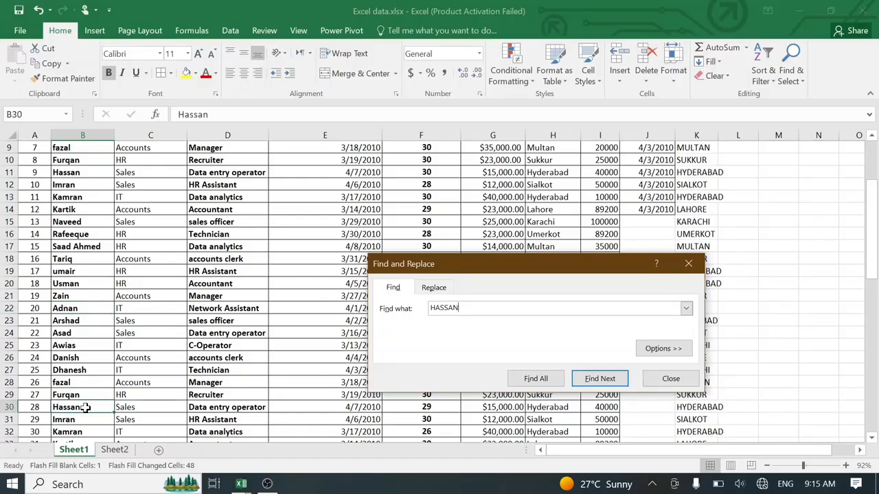
# - Close the search dialog and check the shortcut list below the employee table
pyautogui.click(670, 383)
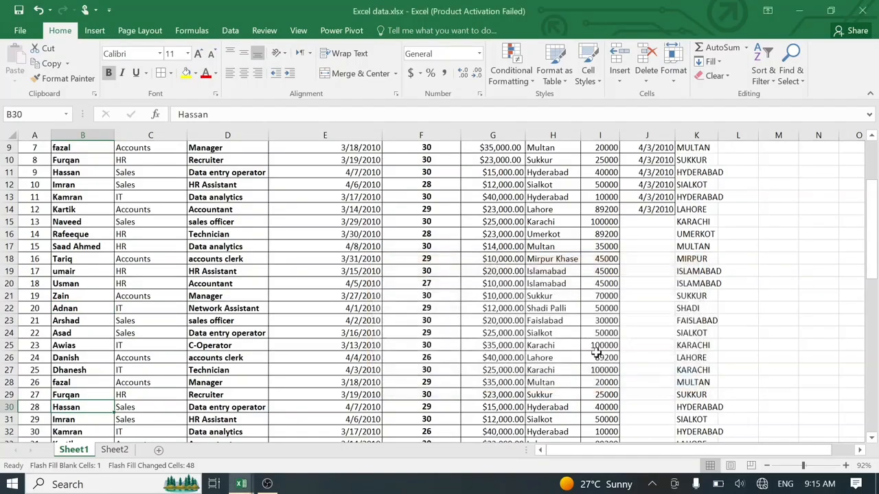
pyautogui.scroll(-12, 418, 347)
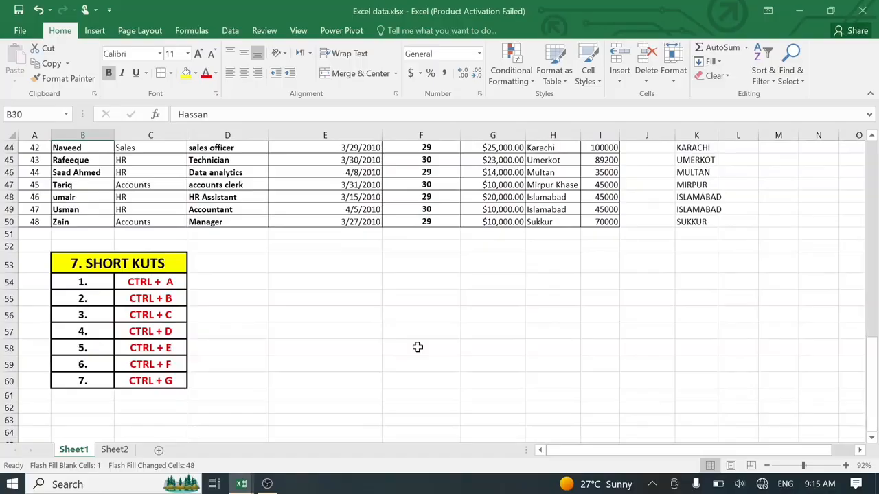
pyautogui.scroll(14, 417, 347)
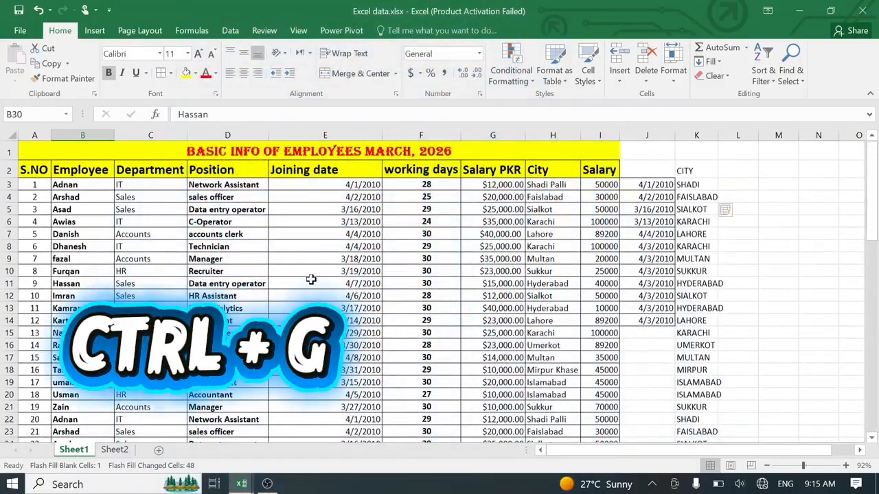
# - Open the Go To dialog from cell E11 and bring up its Special options
pyautogui.click(311, 282)
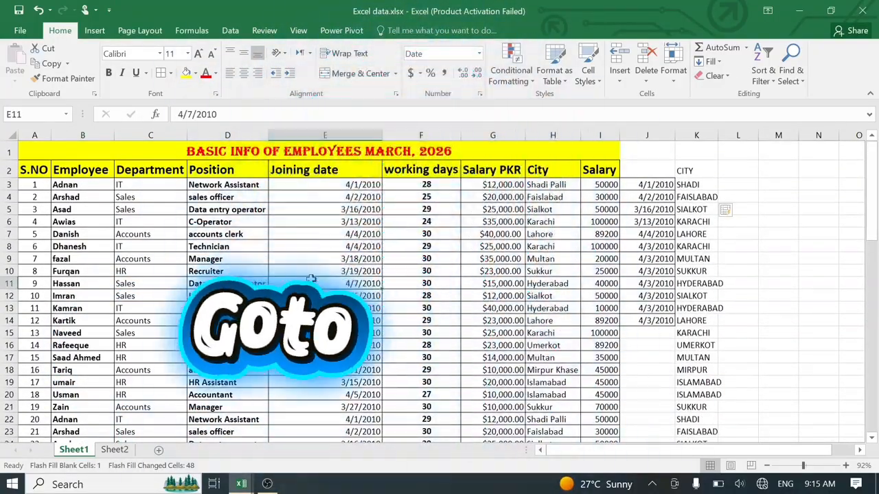
pyautogui.hotkey('ctrl', 'g')
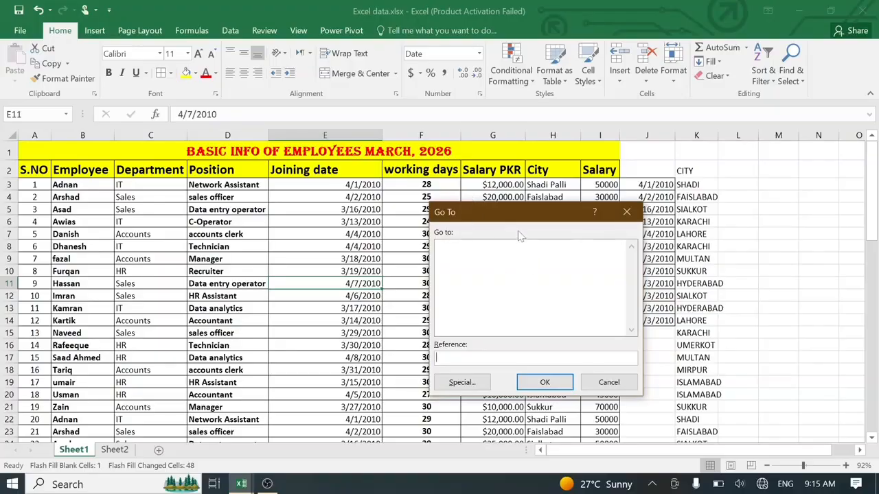
pyautogui.moveTo(515, 221); pyautogui.dragTo(282, 210)
pyautogui.click(229, 371)
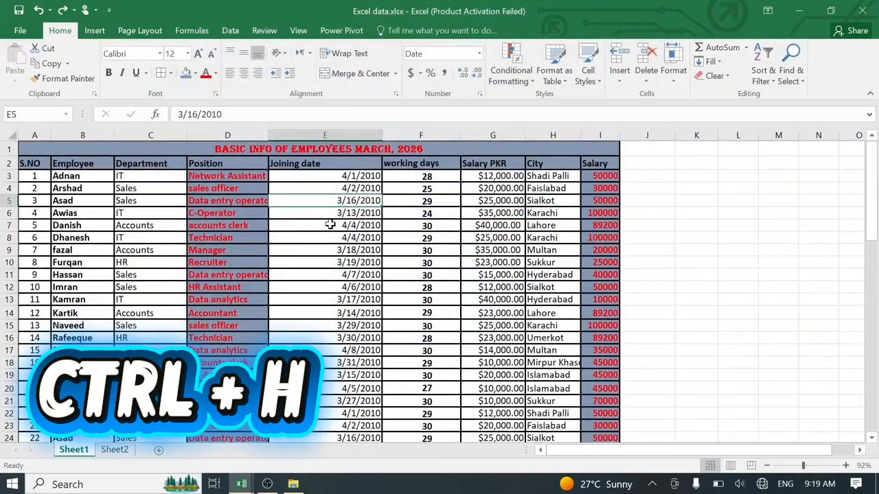
# - Replace all occurrences of the employee name in B9 with a different name, then close the replace dialog
pyautogui.click(331, 225)
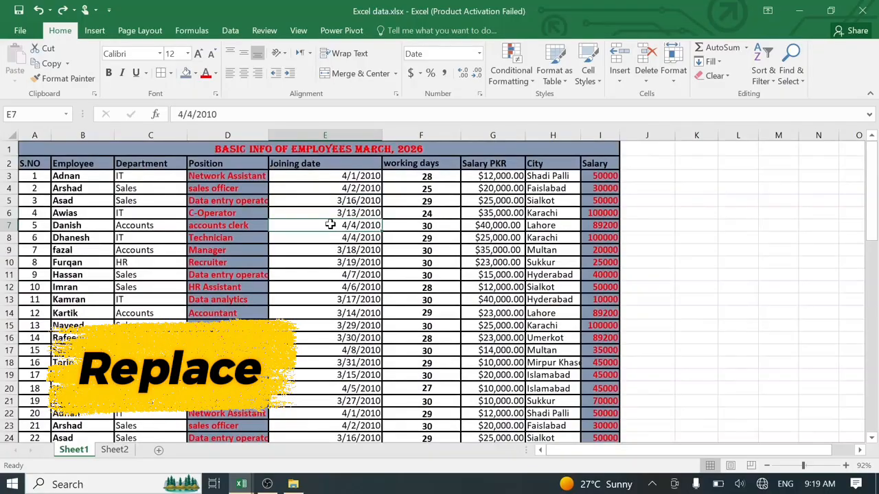
pyautogui.hotkey('ctrl', 'h')
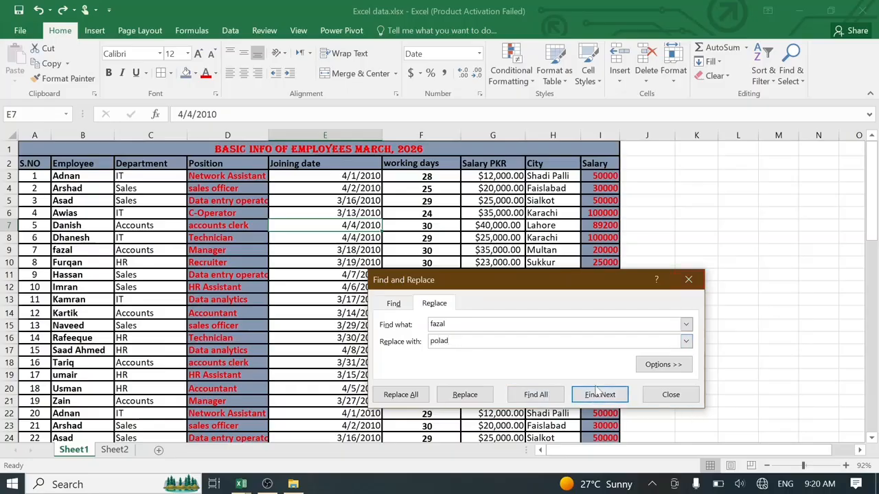
pyautogui.click(403, 395)
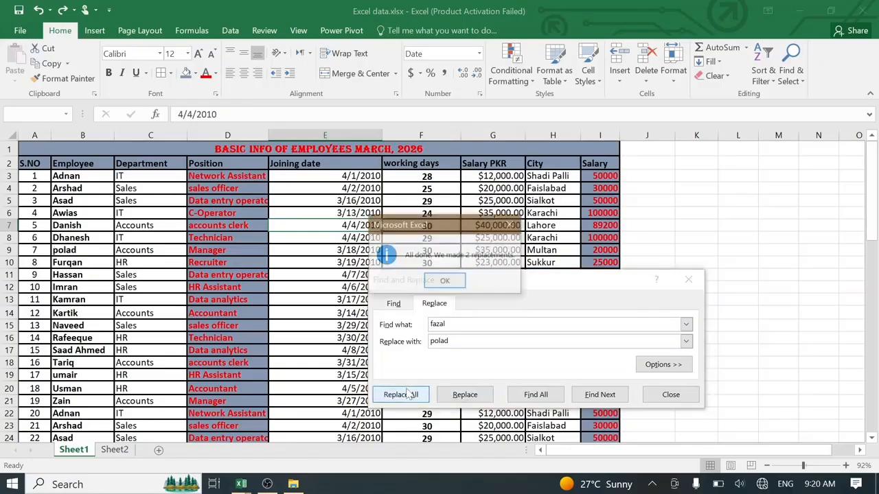
pyautogui.click(445, 282)
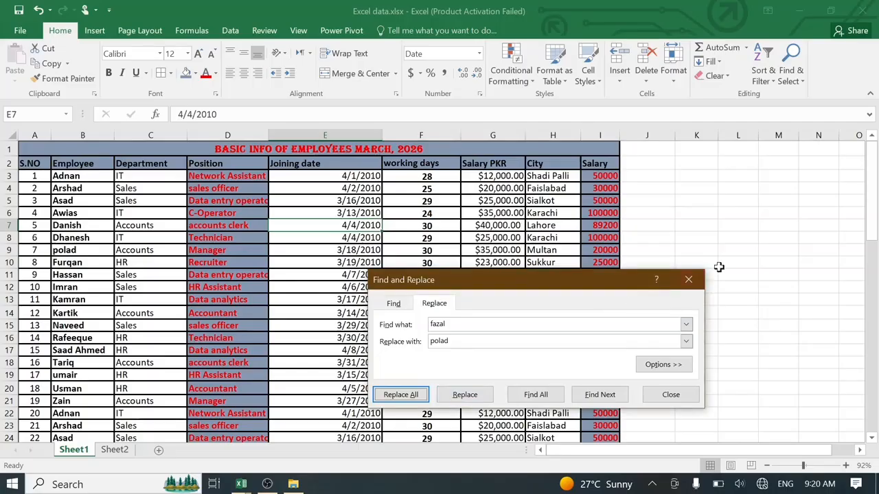
pyautogui.click(688, 282)
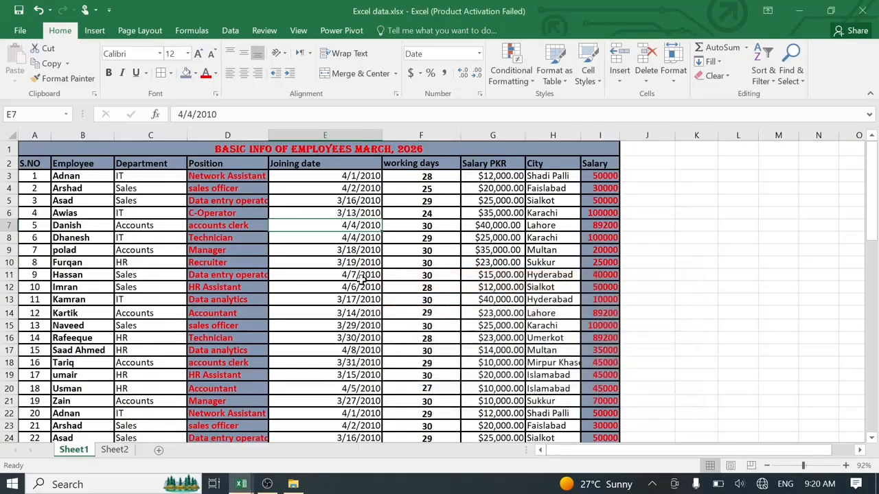
# - Inspect the replaced employee names in B9 and B28
pyautogui.click(64, 251)
pyautogui.click(81, 276)
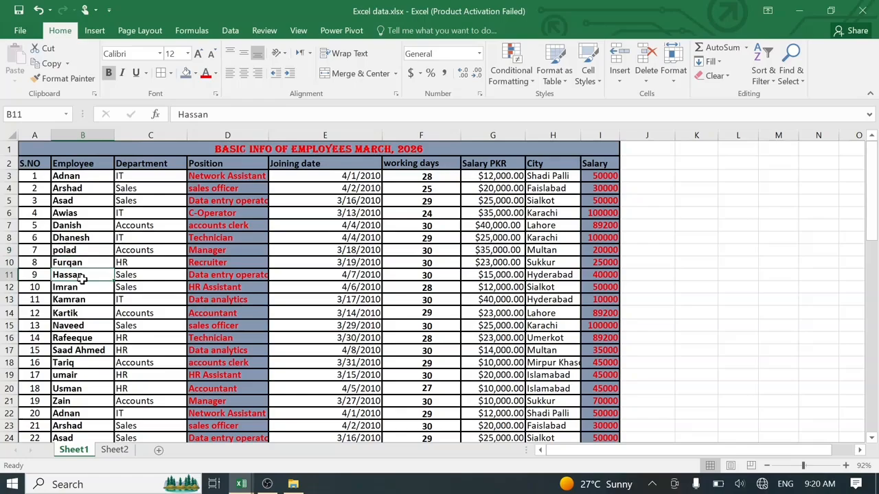
pyautogui.scroll(-3, 70, 392)
pyautogui.click(69, 386)
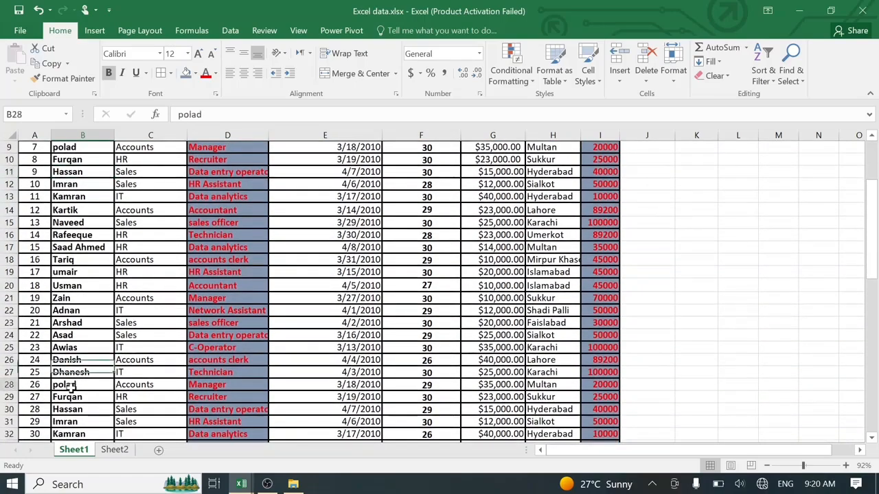
# - Undo the name replacement and recheck the employee names in B28 and B9
pyautogui.hotkey('ctrl', 'b')
pyautogui.click(226, 280)
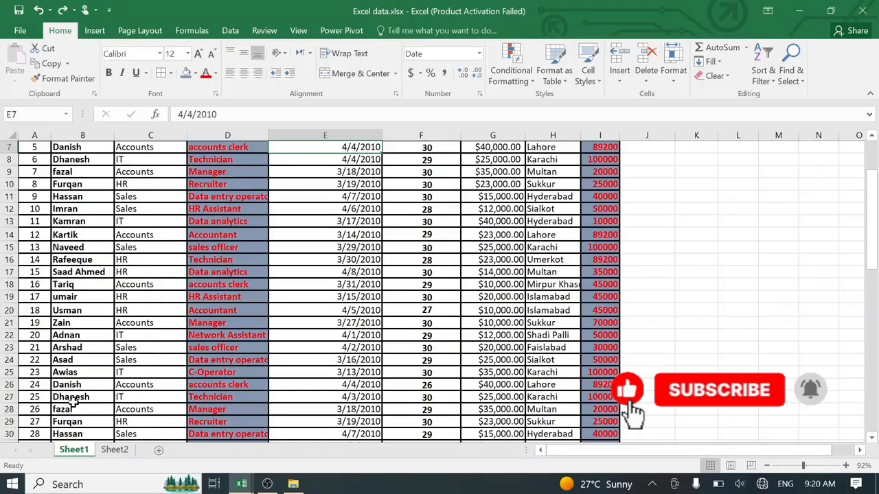
pyautogui.click(72, 400)
pyautogui.click(72, 409)
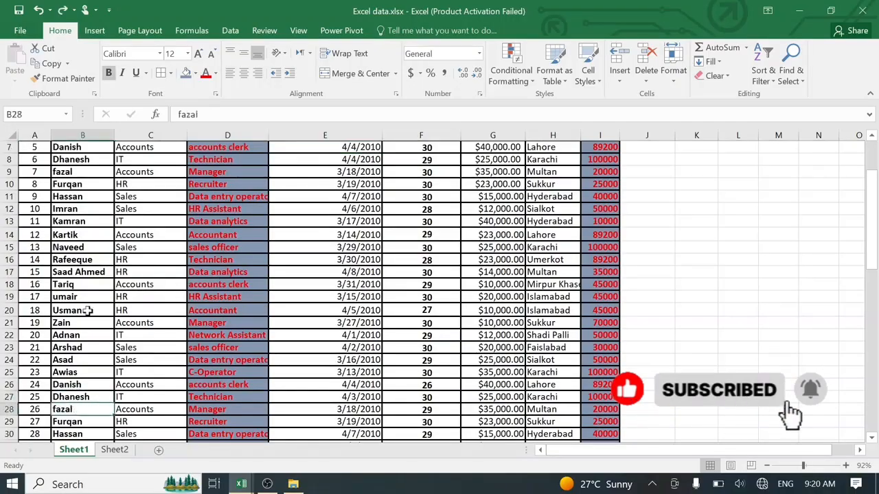
pyautogui.click(83, 171)
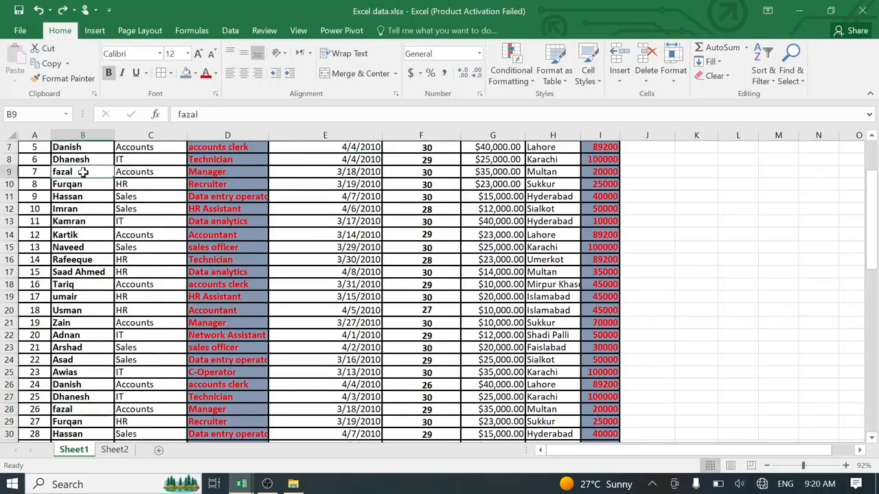
# - Italicize the department entries in C3:C8
pyautogui.click(173, 300)
pyautogui.scroll(-11, 173, 300)
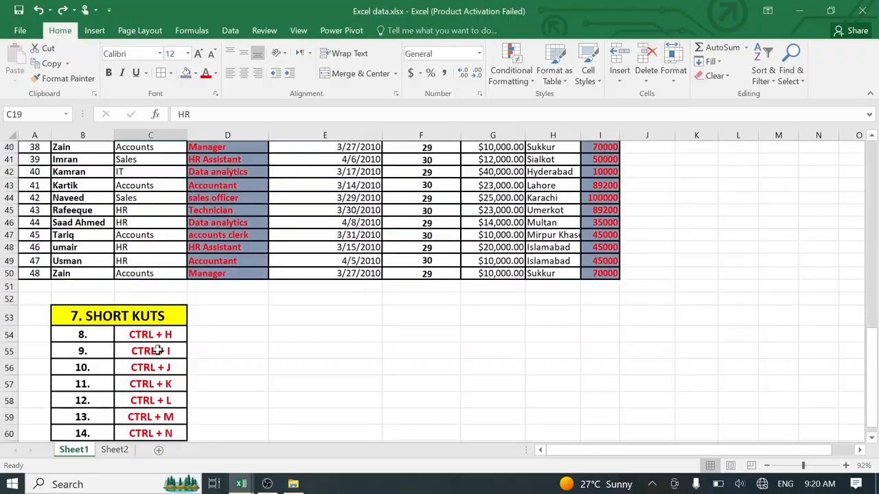
pyautogui.scroll(13, 234, 294)
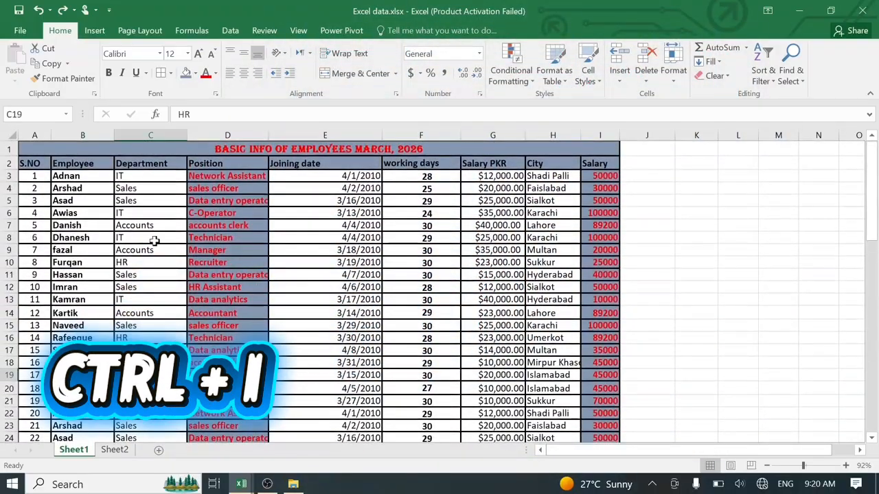
pyautogui.click(139, 178)
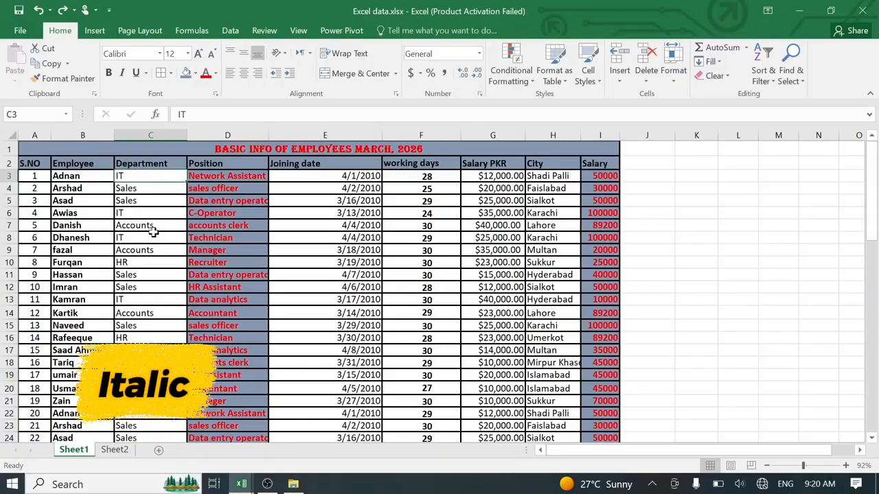
pyautogui.moveTo(148, 178); pyautogui.dragTo(153, 238)
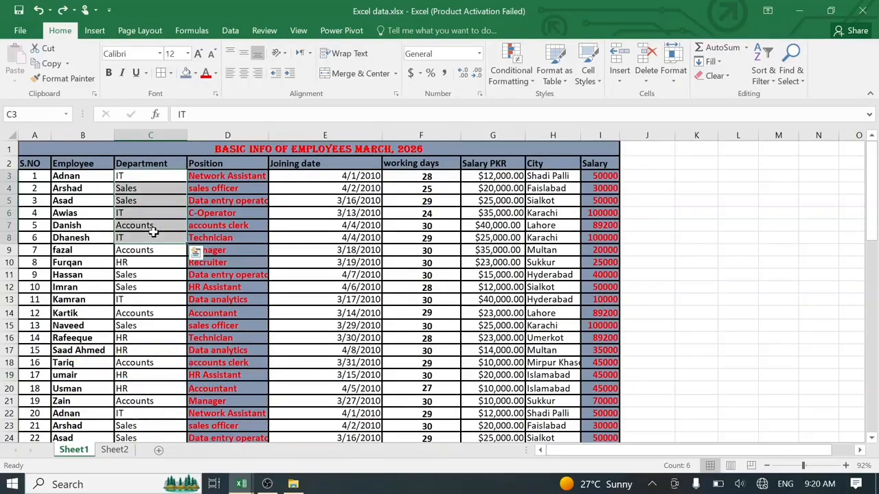
pyautogui.hotkey('ctrl', 'i')
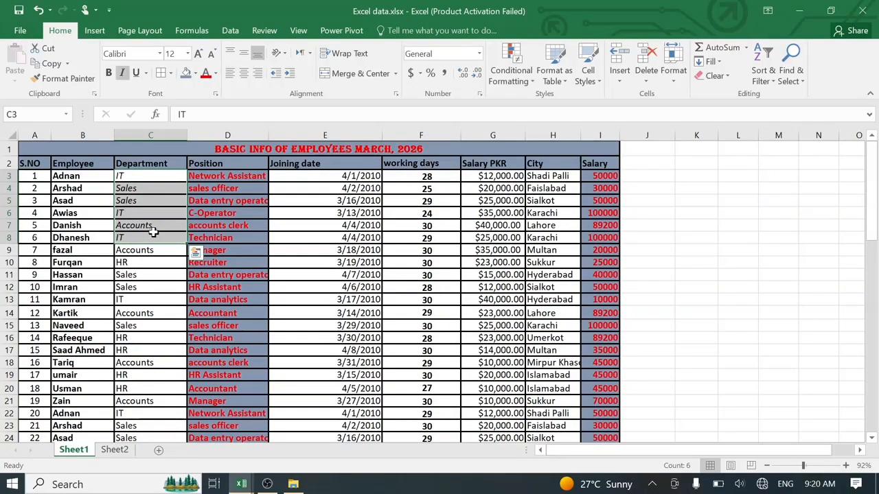
# - Toggle italics off, on and off again for the department entries in C3:C8
pyautogui.hotkey('ctrl', 'i')
pyautogui.hotkey('ctrl', 'i')
pyautogui.hotkey('ctrl', 'i')
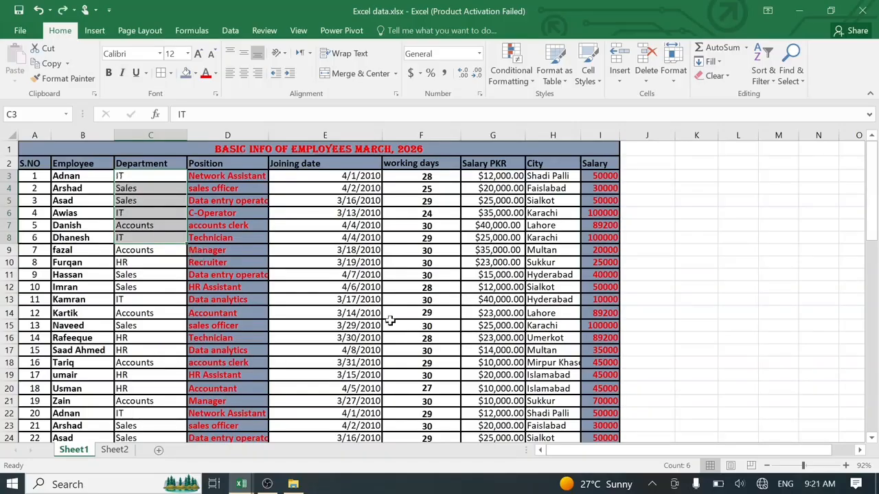
# - Auto-fit the width of the Position column (D) to its contents
pyautogui.click(390, 322)
pyautogui.scroll(-13, 391, 322)
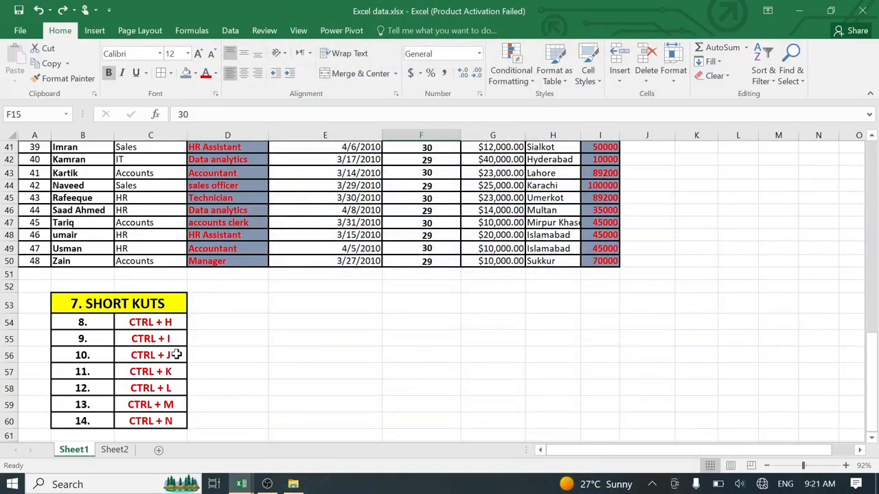
pyautogui.scroll(7, 176, 354)
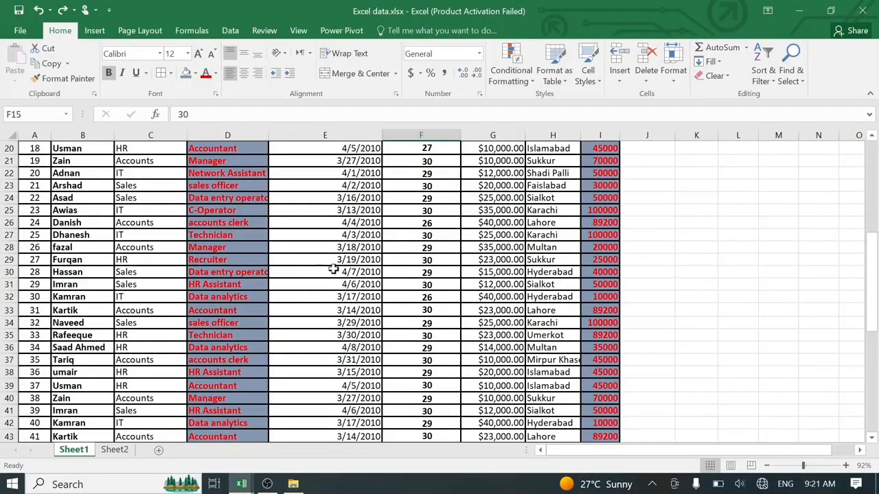
pyautogui.click(333, 270)
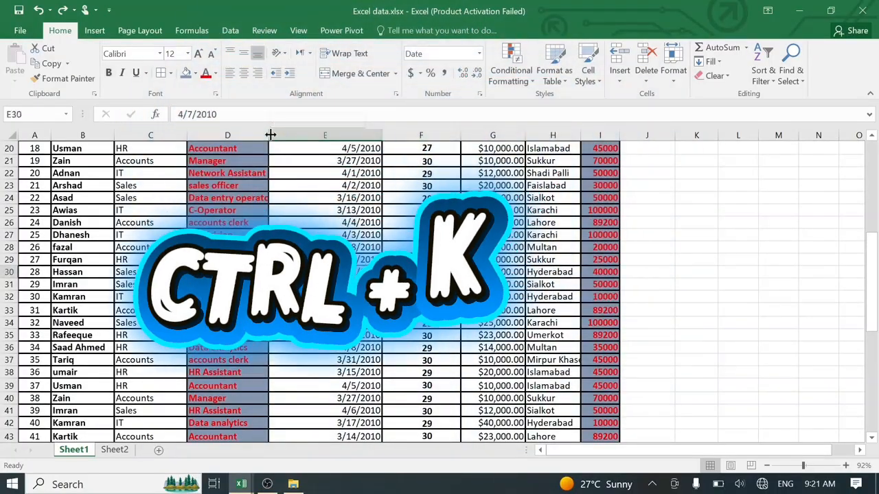
pyautogui.doubleClick(269, 135)
# - Start inserting a hyperlink in E29 and look through the browsed pages, recent files, in-document places and new-document options
pyautogui.click(320, 254)
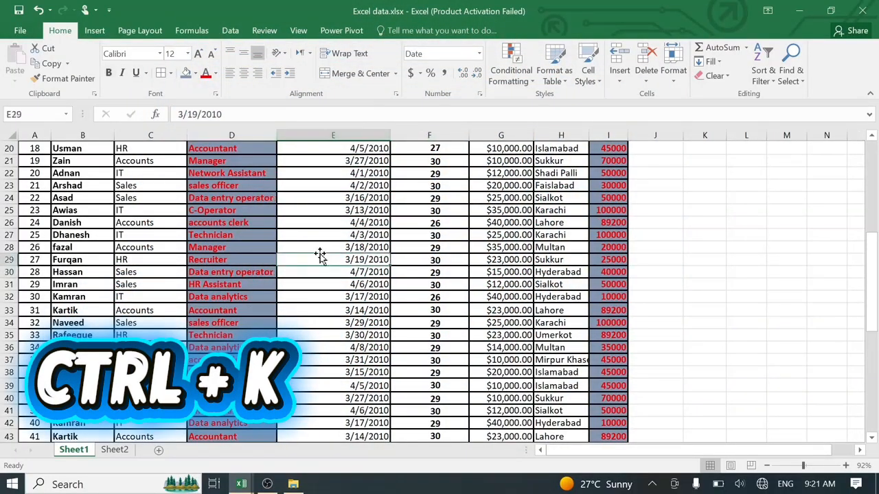
pyautogui.hotkey('ctrl', 'k')
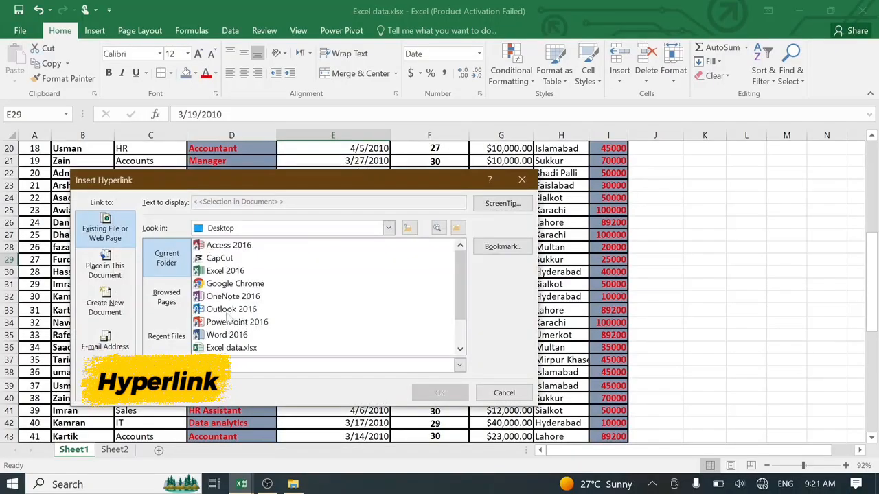
pyautogui.click(154, 299)
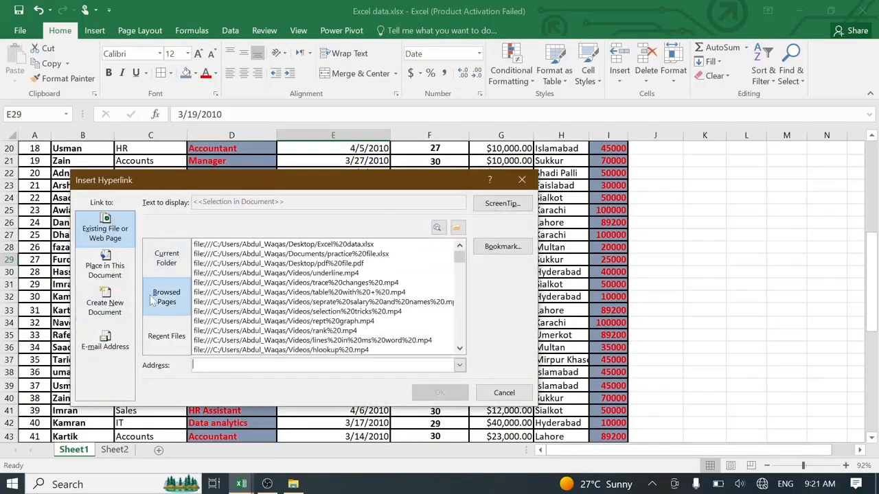
pyautogui.click(165, 336)
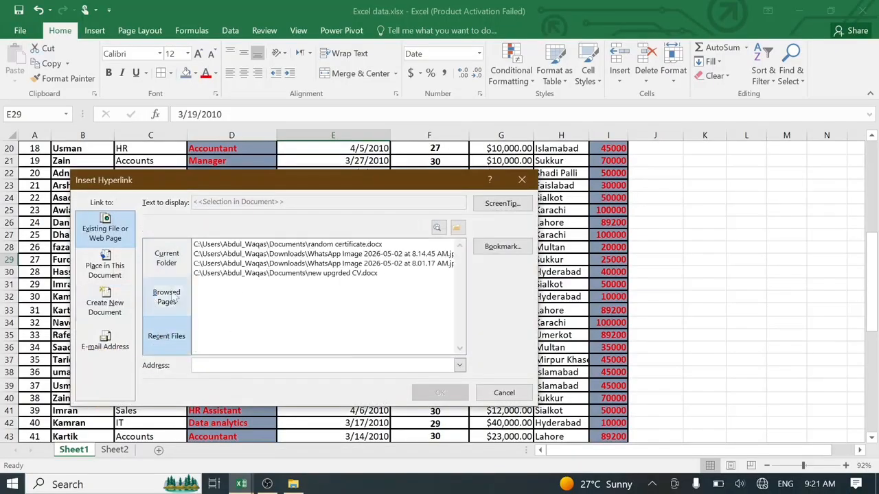
pyautogui.click(104, 269)
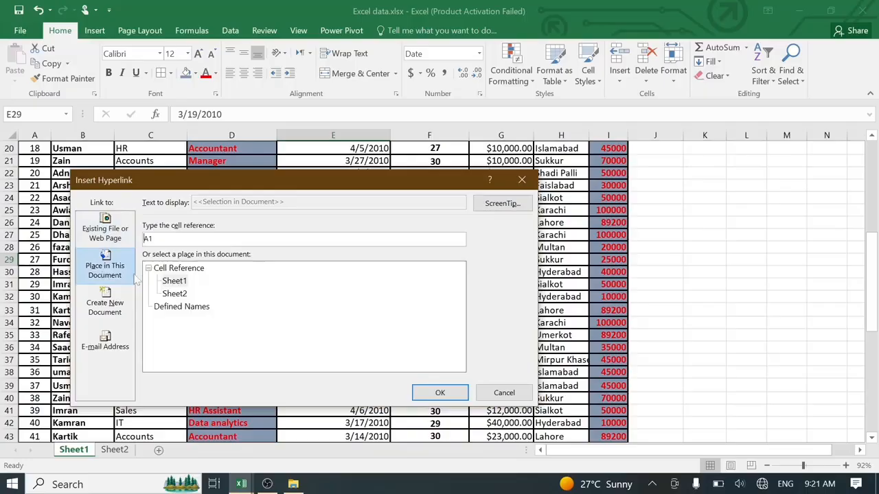
pyautogui.click(95, 310)
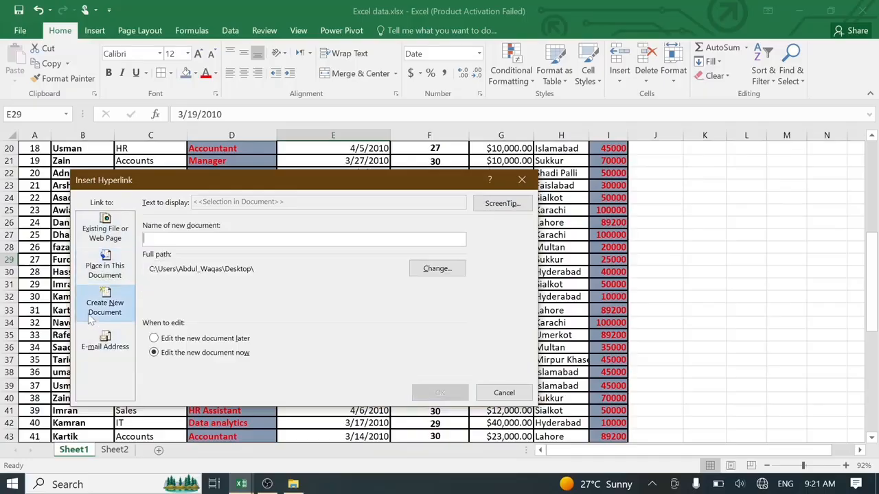
# - Link cell E29 to the existing Excel 2016 shortcut file in the Desktop folder
pyautogui.click(94, 234)
pyautogui.click(158, 256)
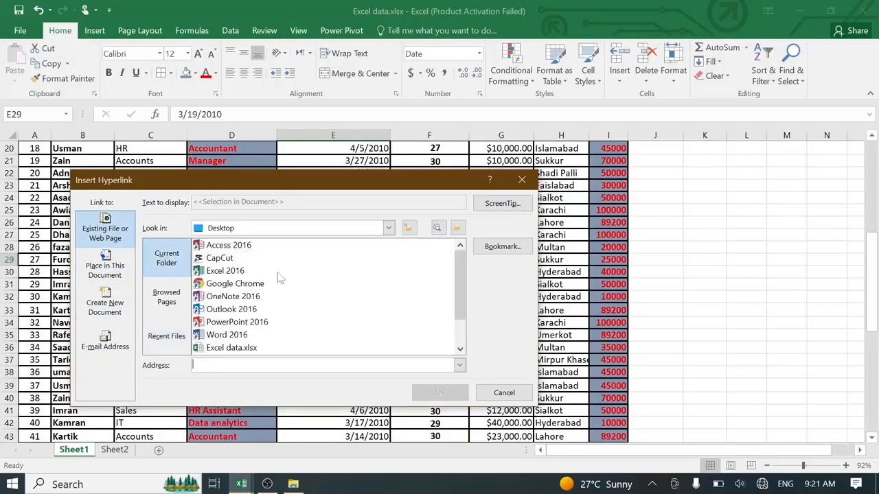
pyautogui.click(247, 274)
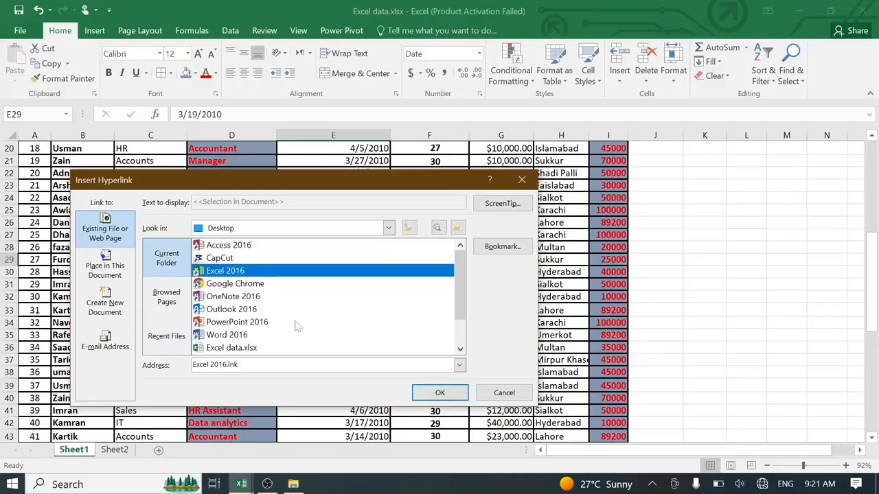
pyautogui.click(437, 393)
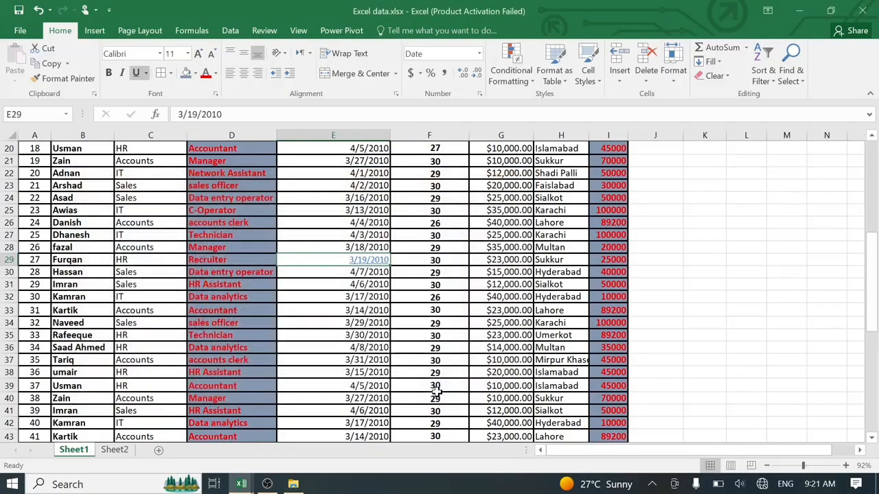
pyautogui.click(386, 281)
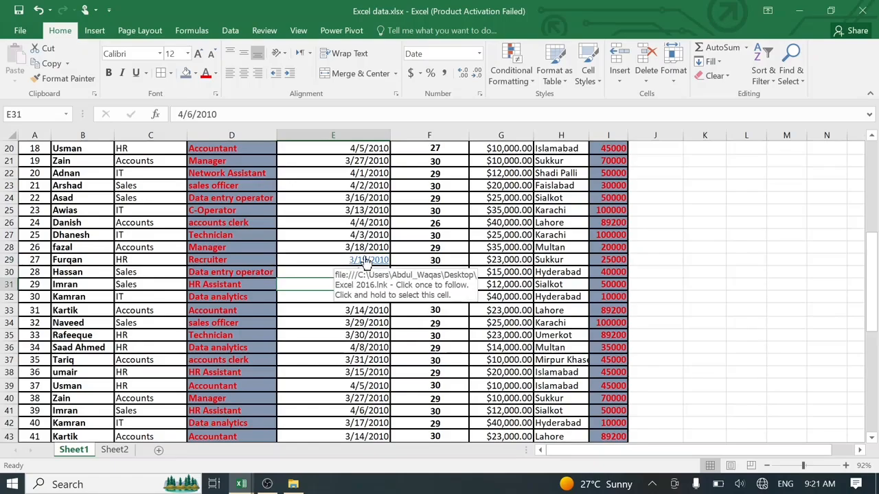
# - Convert the employee data range A1:I50 into a table with headers and apply a blue medium table style
pyautogui.click(382, 334)
pyautogui.scroll(-9, 352, 351)
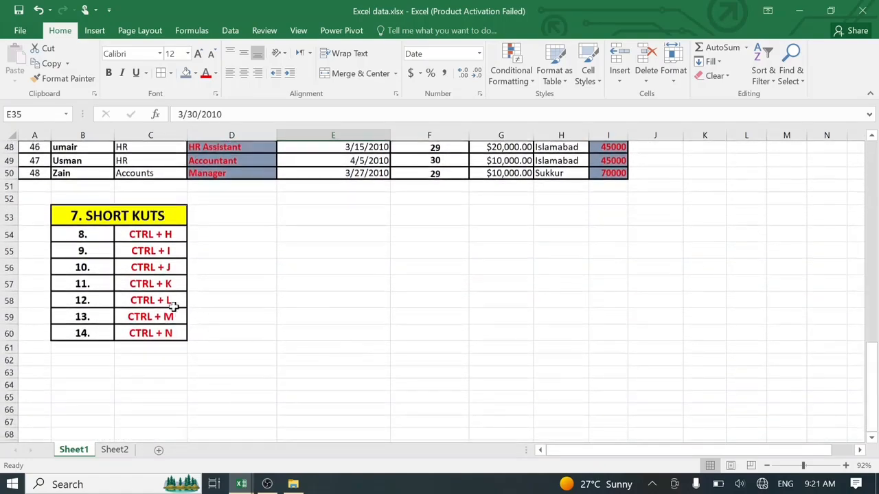
pyautogui.click(172, 306)
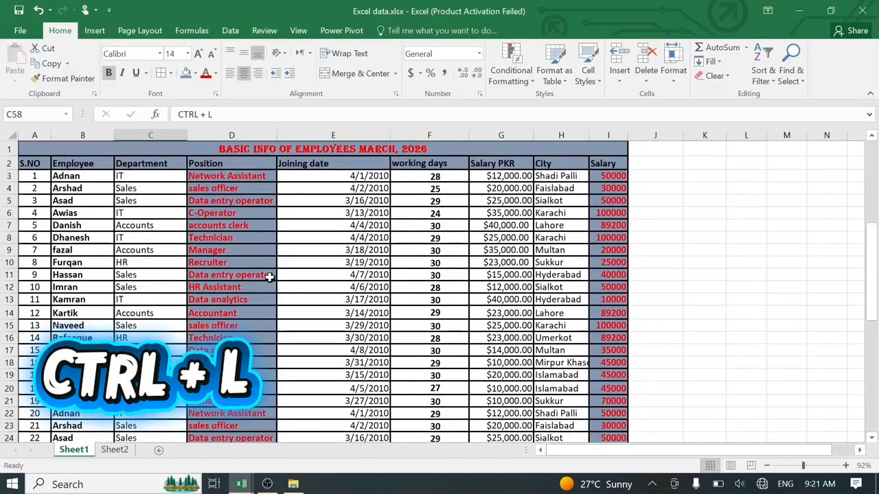
pyautogui.click(269, 277)
pyautogui.scroll(-5, 402, 333)
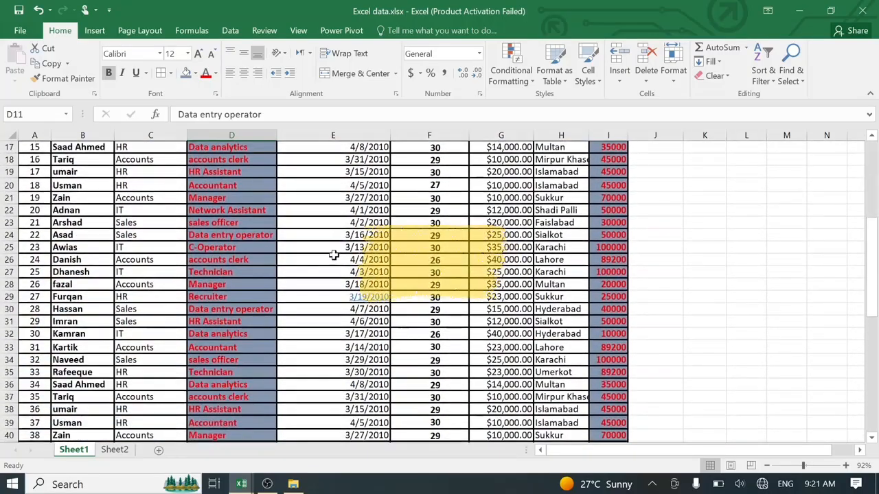
pyautogui.scroll(5, 322, 227)
pyautogui.click(322, 228)
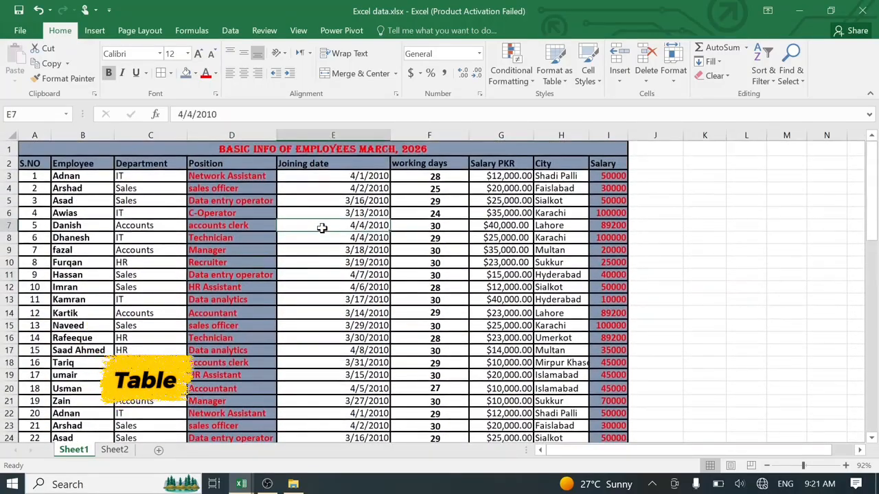
pyautogui.hotkey('ctrl', 't')
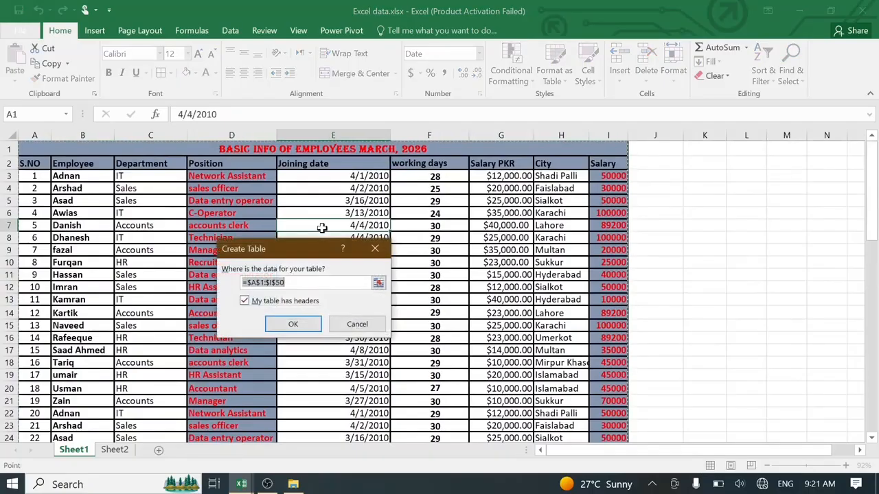
pyautogui.click(291, 324)
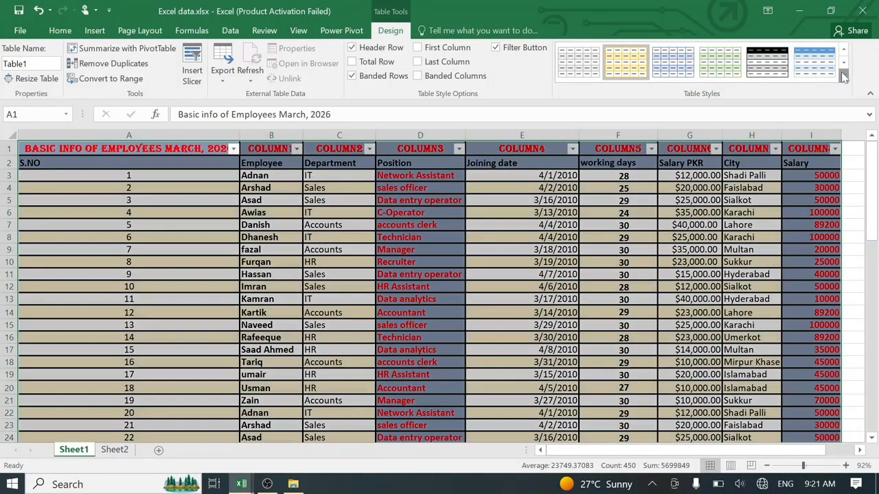
pyautogui.click(842, 77)
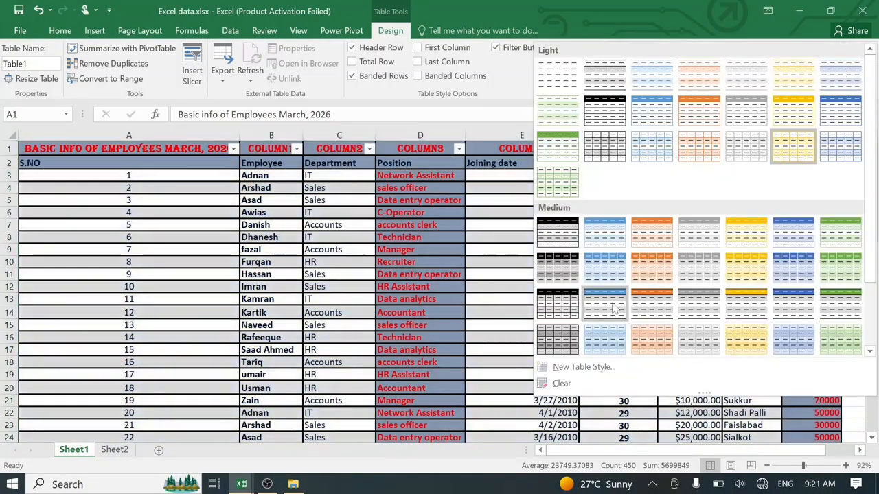
pyautogui.click(606, 282)
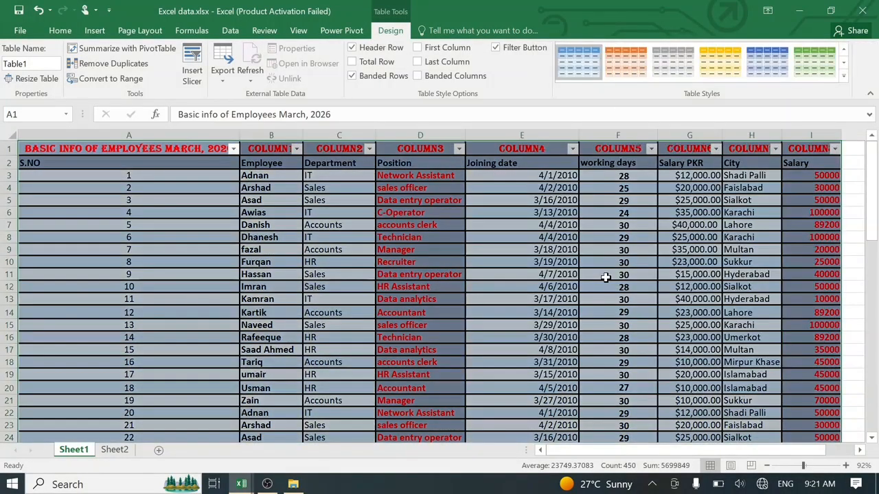
# - Undo the table style changes and the conversion of the employee data into a table
pyautogui.click(278, 333)
pyautogui.hotkey('ctrl', 'z')
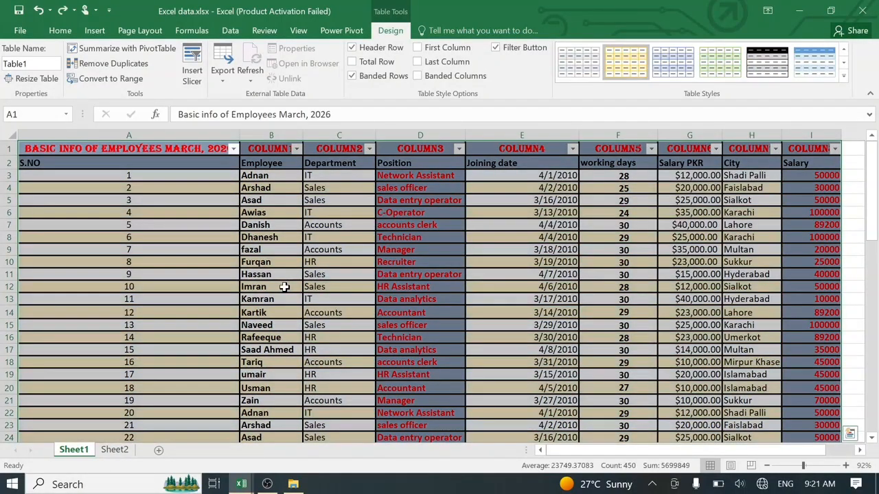
pyautogui.hotkey('ctrl', 'z')
pyautogui.hotkey('ctrl', 'z')
pyautogui.hotkey('ctrl', 'z')
pyautogui.hotkey('ctrl', 'z')
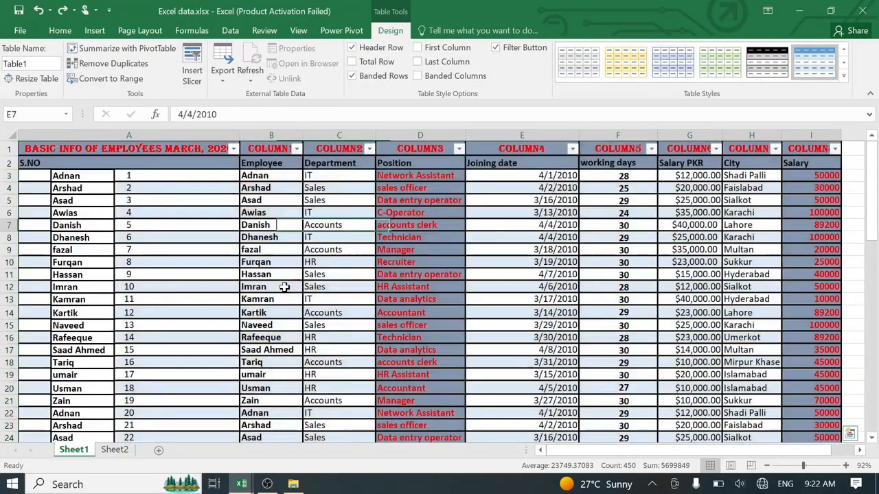
# - Go to the Ctrl + M and Ctrl + N entries of the shortcut list, and create a new blank workbook
pyautogui.scroll(-19, 284, 287)
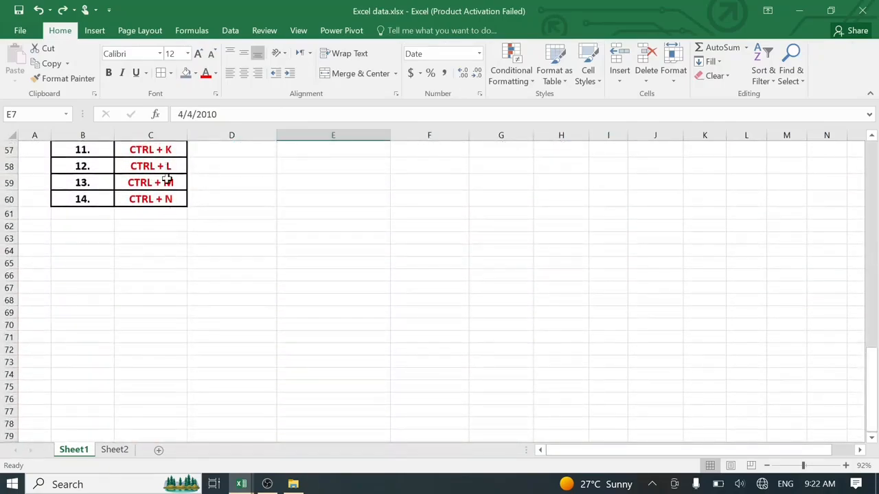
pyautogui.click(166, 179)
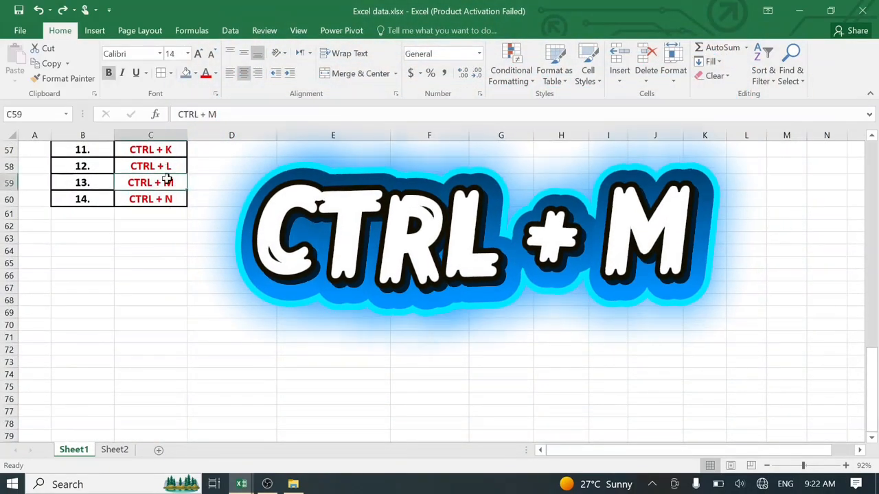
pyautogui.click(168, 198)
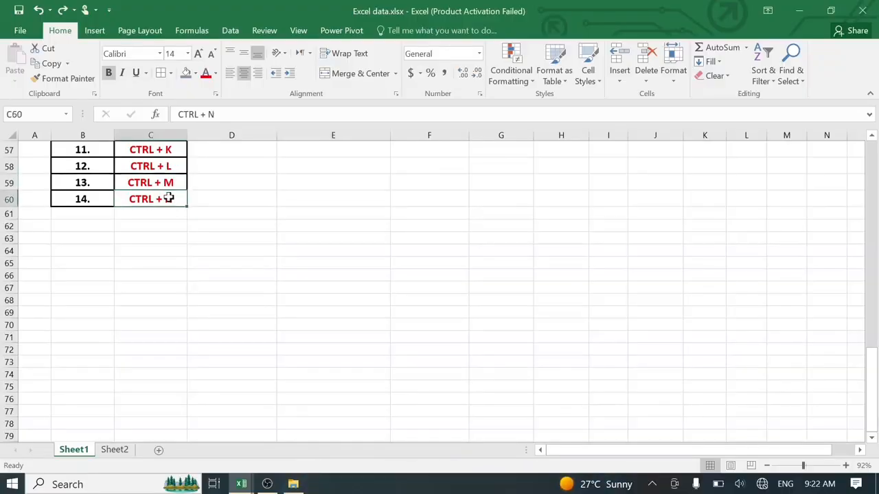
pyautogui.click(234, 199)
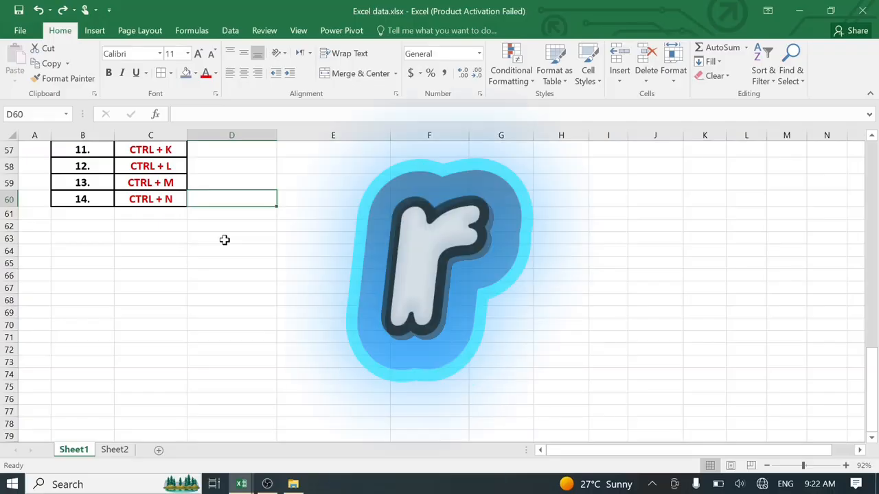
pyautogui.hotkey('ctrl', 'n')
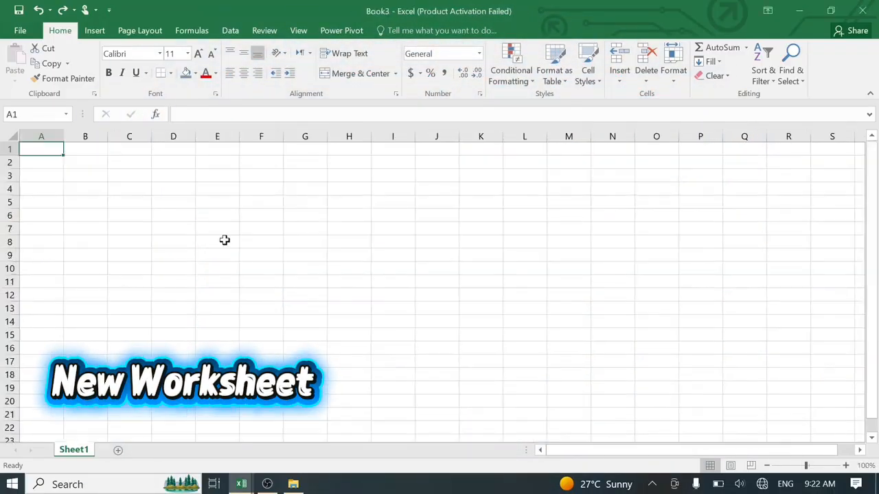
pyautogui.click(119, 203)
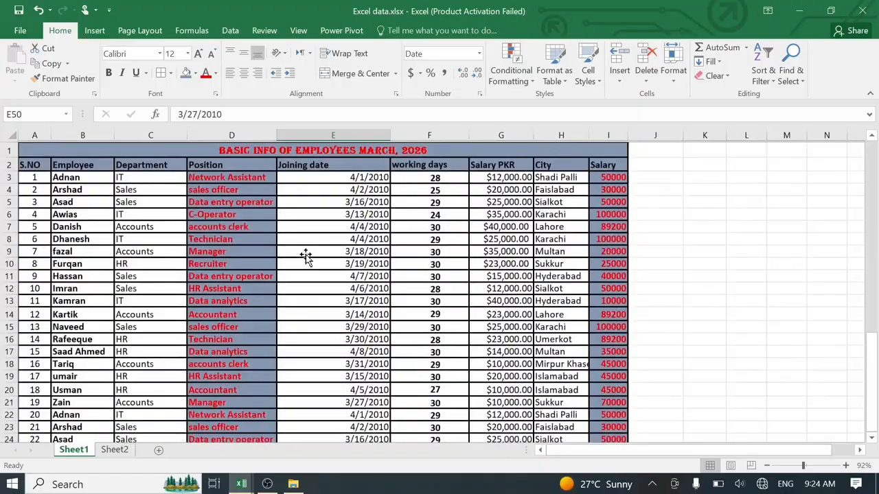
# - Open the recent workbook student marks.xlsx from the employee workbook and view its Sheet2 and Sheet3
pyautogui.click(304, 255)
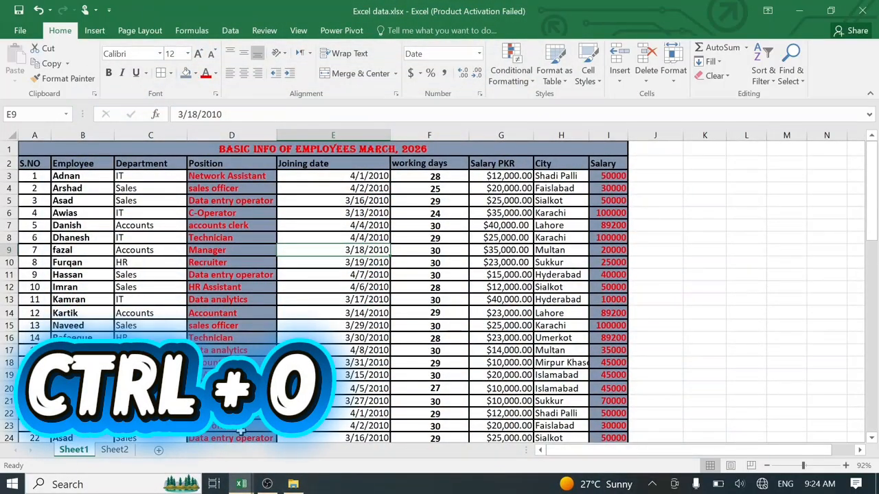
pyautogui.hotkey('ctrl', 'o')
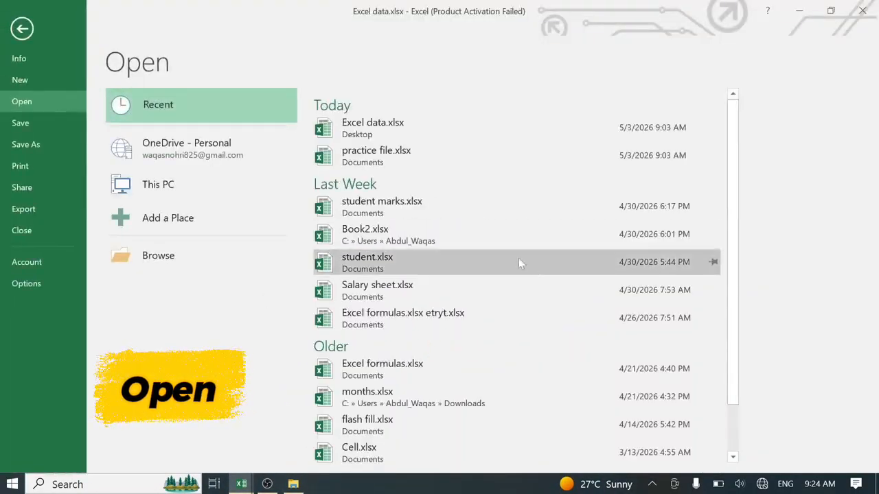
pyautogui.click(438, 200)
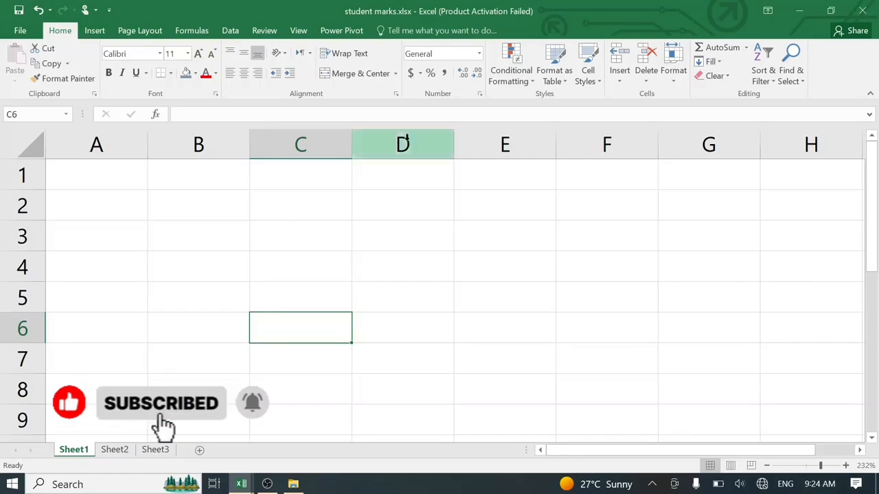
pyautogui.click(115, 450)
pyautogui.click(155, 449)
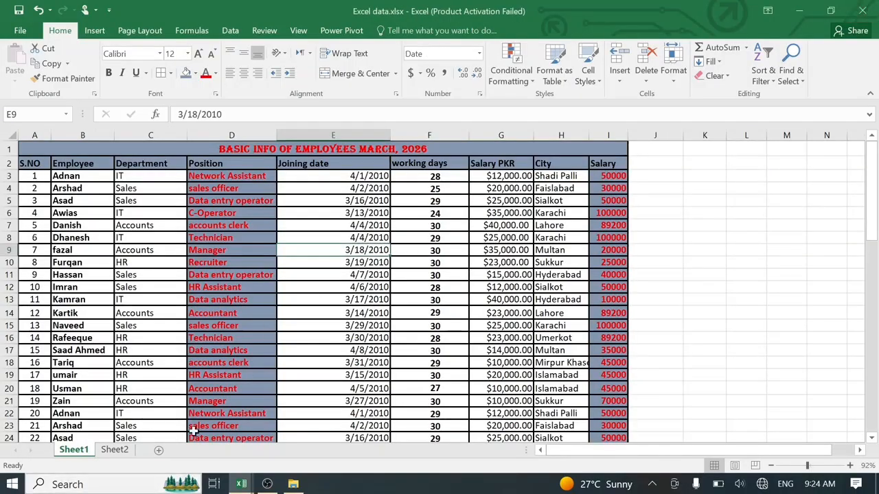
# - Examine both pages of the employee sheet in the print preview, then return to the worksheet without printing
pyautogui.scroll(-16, 182, 347)
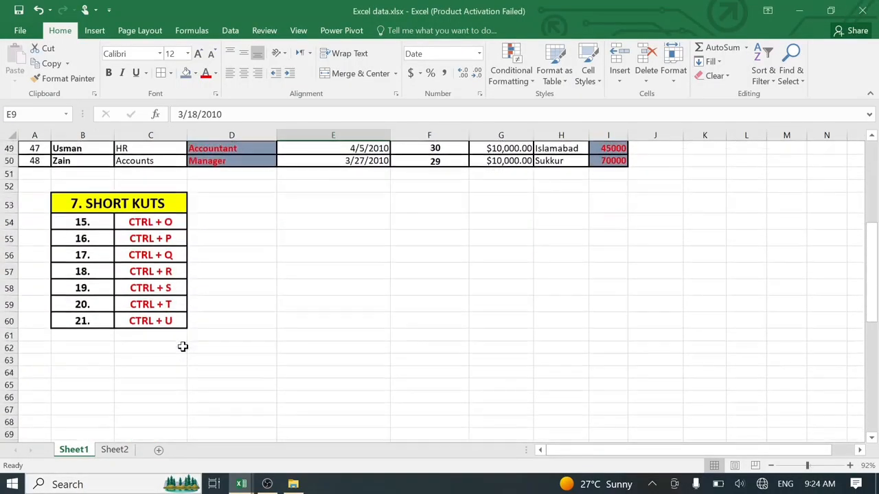
pyautogui.click(150, 238)
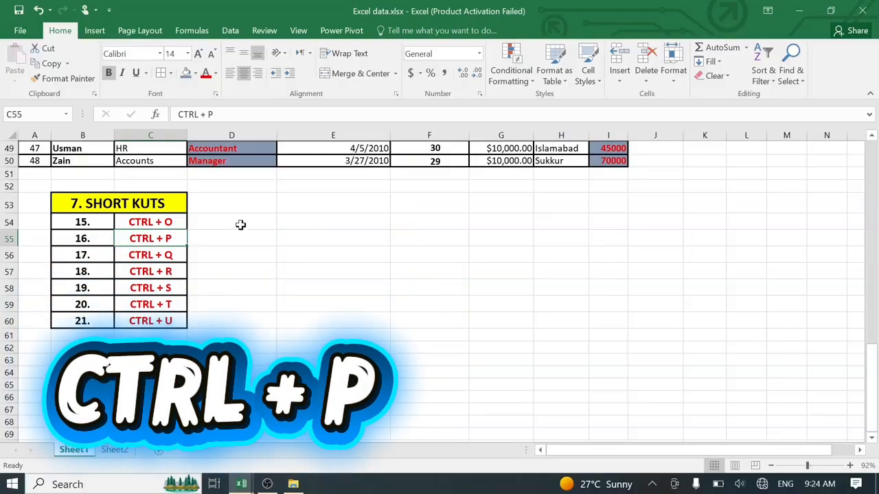
pyautogui.scroll(16, 240, 225)
pyautogui.click(240, 225)
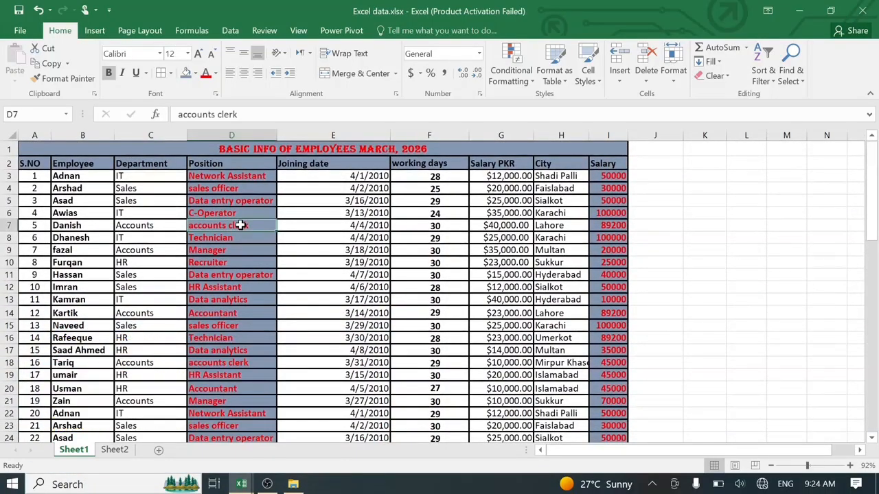
pyautogui.hotkey('ctrl', 'p')
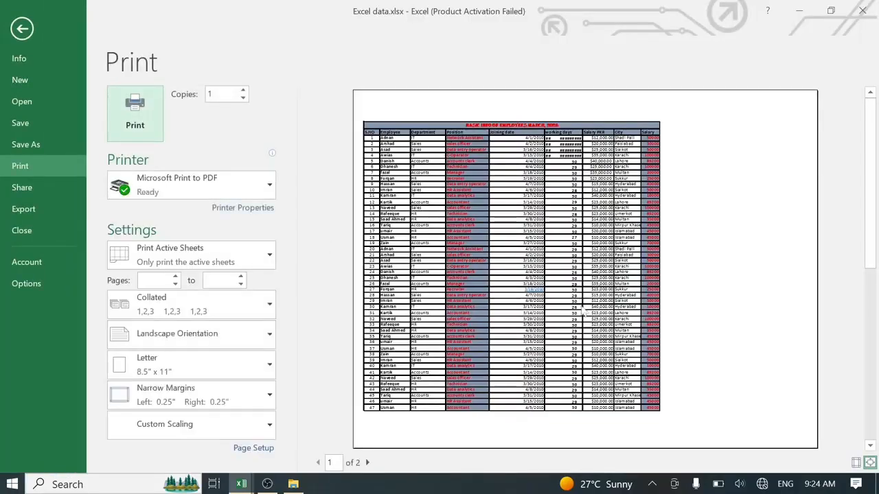
pyautogui.scroll(-2, 582, 313)
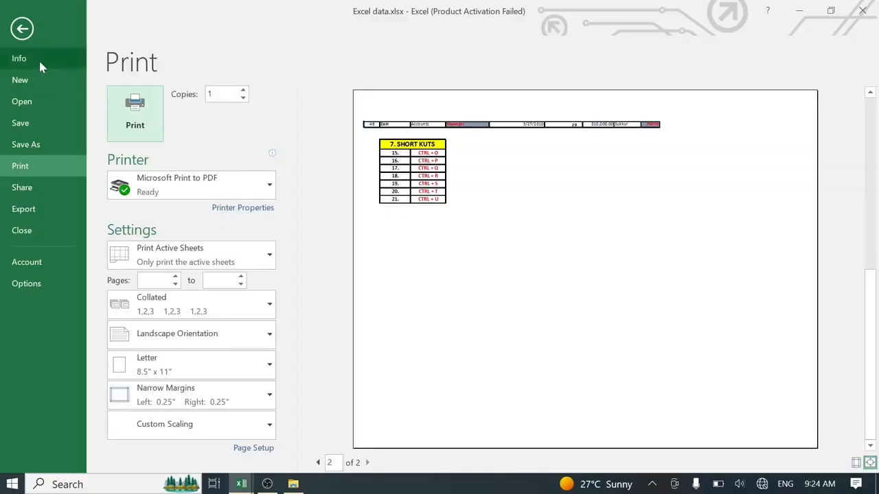
pyautogui.click(15, 30)
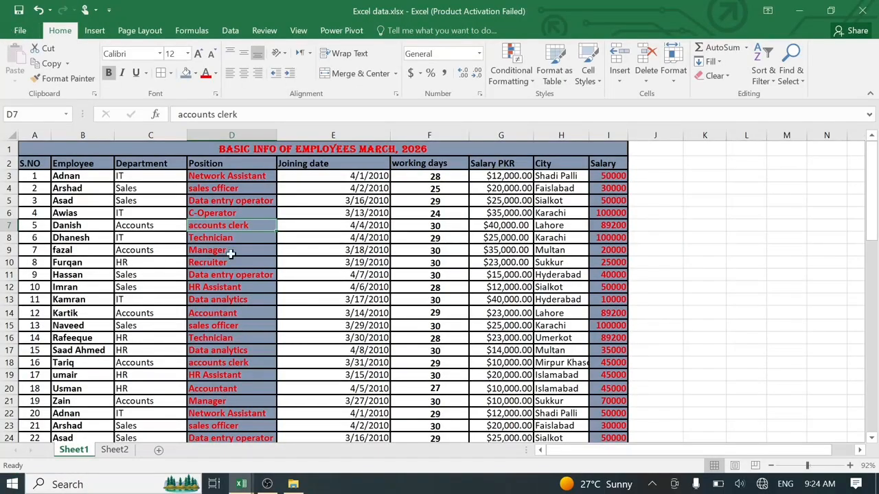
# - Select the Position entries D3:D50 and bring up the Quick Analysis formatting options for them
pyautogui.scroll(-15, 231, 254)
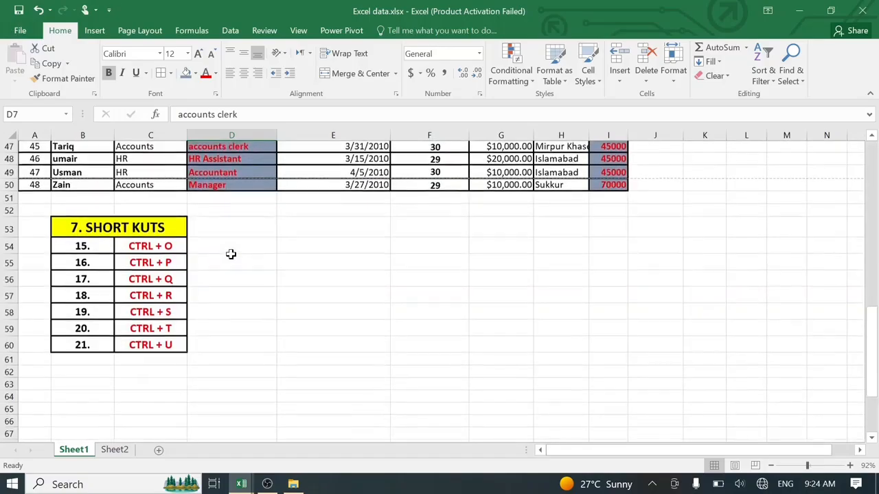
pyautogui.click(151, 276)
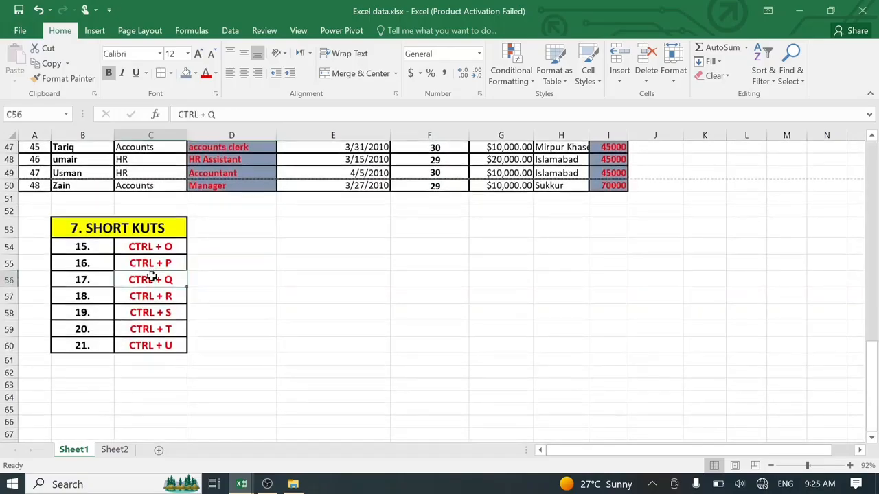
pyautogui.click(195, 280)
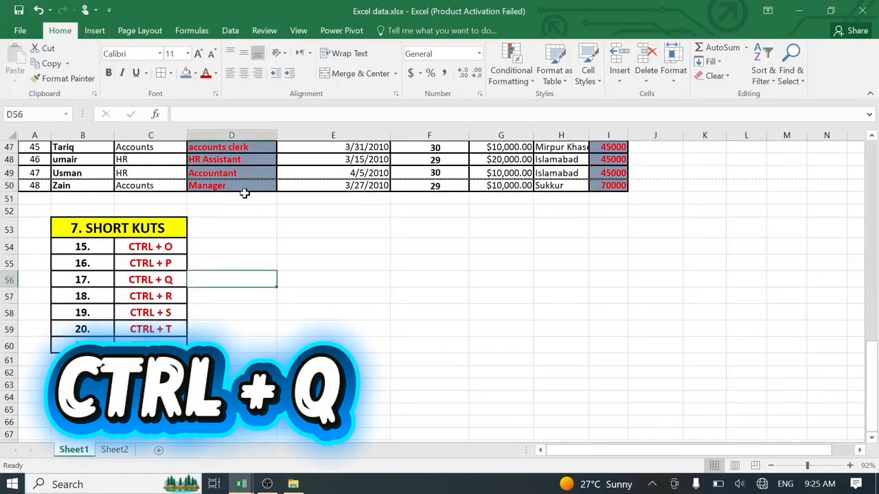
pyautogui.scroll(15, 244, 194)
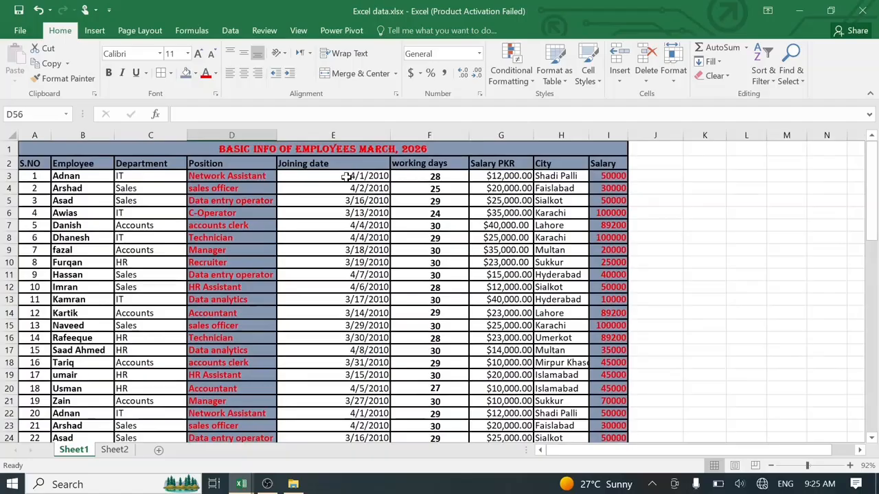
pyautogui.click(272, 173)
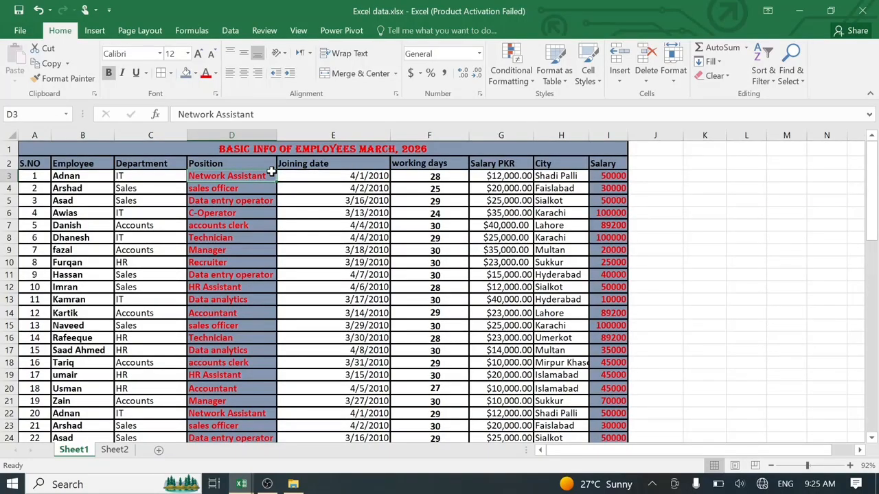
pyautogui.hotkey('ctrl', 'shift', 'Down')
pyautogui.scroll(-4, 307, 327)
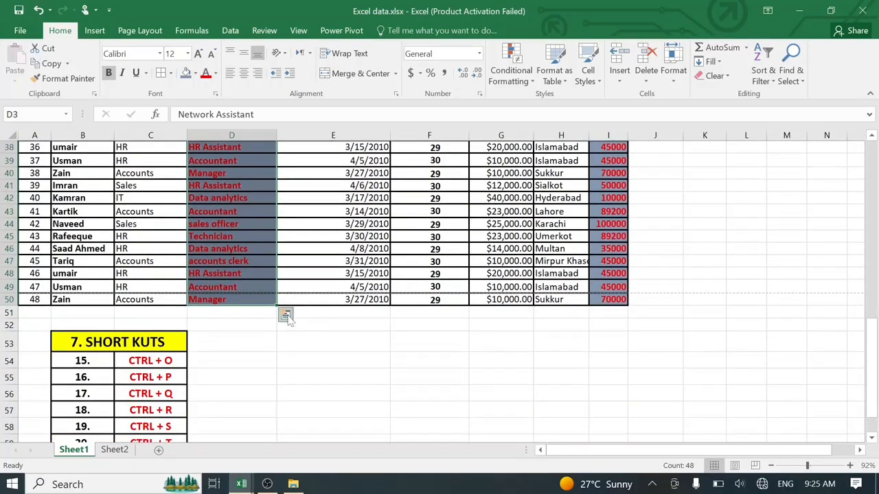
pyautogui.click(285, 315)
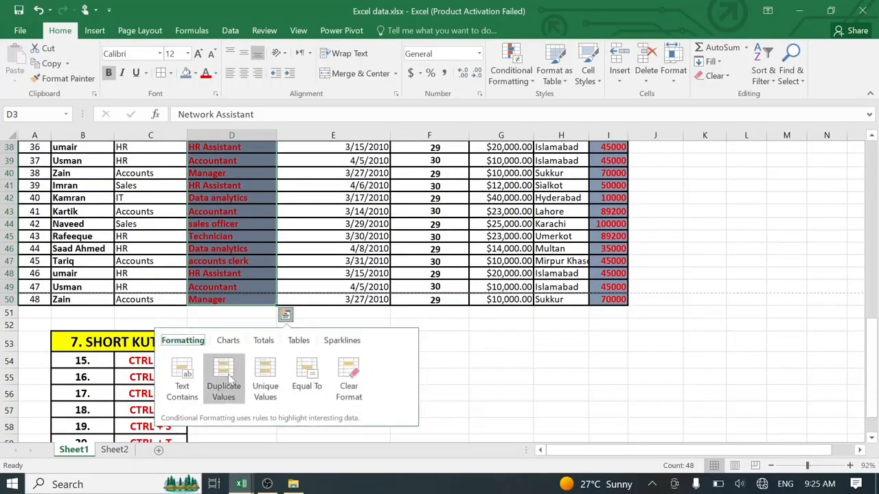
pyautogui.click(285, 316)
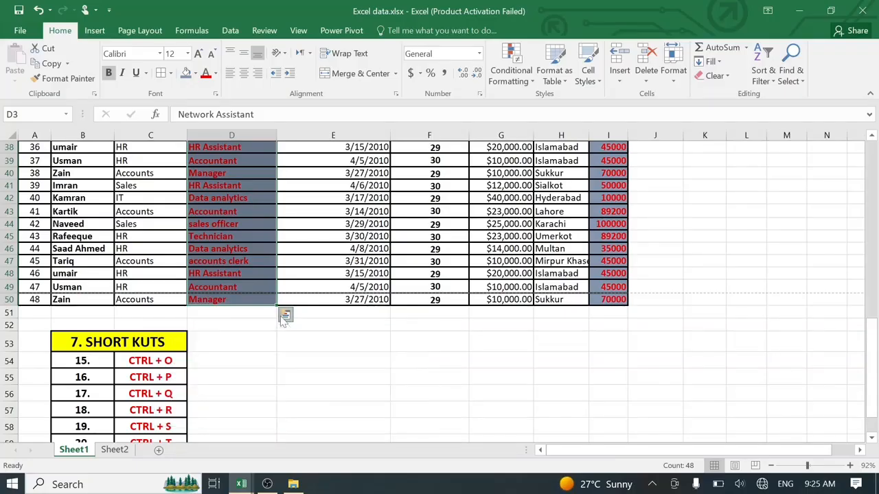
pyautogui.click(284, 315)
pyautogui.click(285, 316)
pyautogui.hotkey('ctrl', 'q')
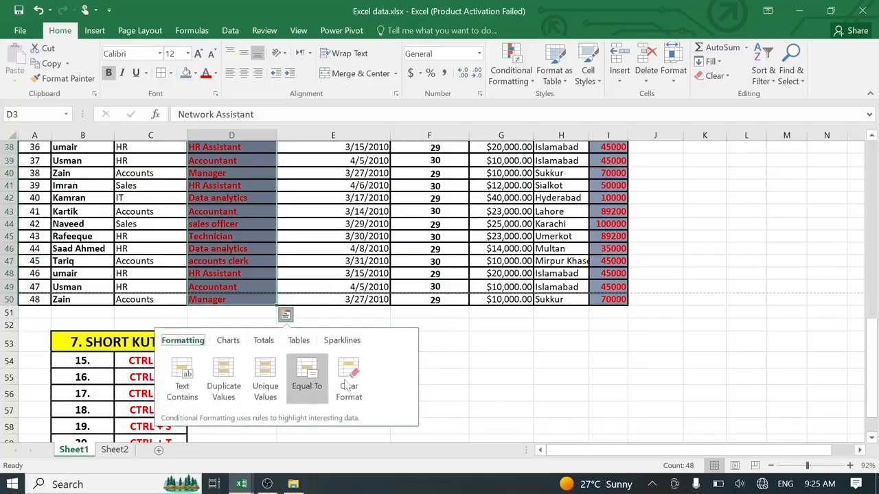
# - Dismiss the Quick Analysis options without applying any and go to the CTRL + R entry of the shortcut list
pyautogui.click(335, 303)
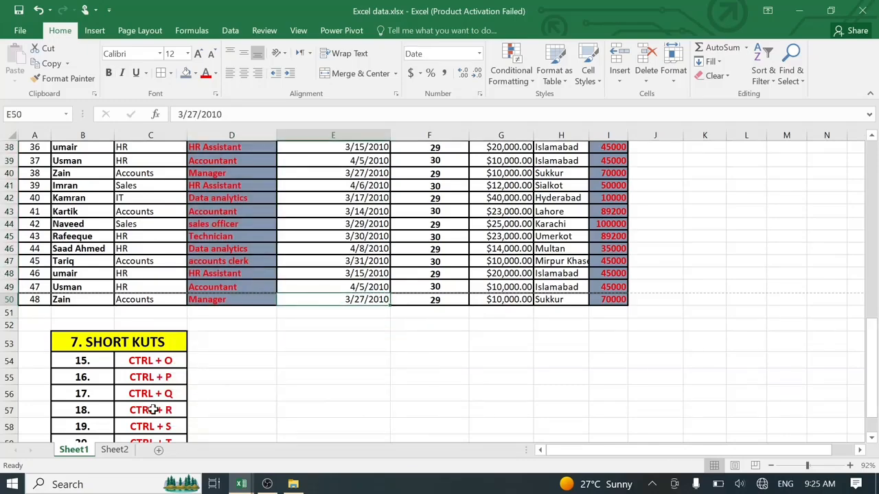
pyautogui.click(152, 409)
pyautogui.click(336, 303)
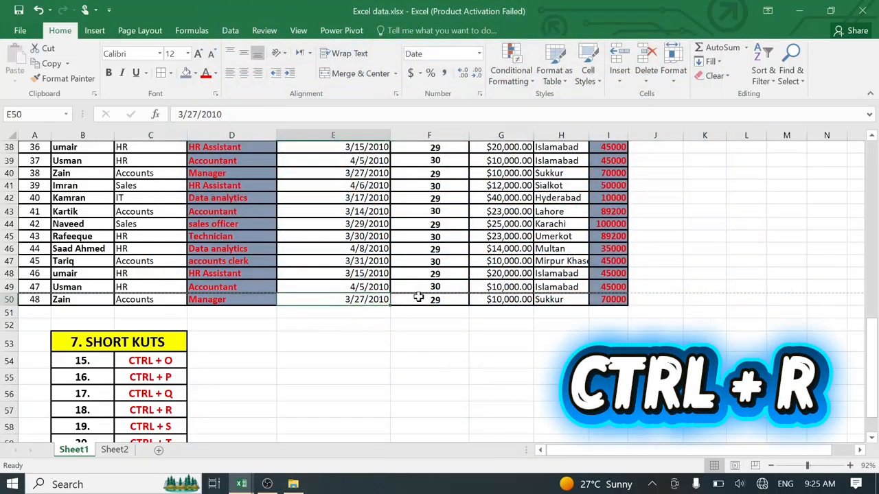
# - Copy the working days values F46:F50 and paste them below the employee data starting at cell E53
pyautogui.click(418, 298)
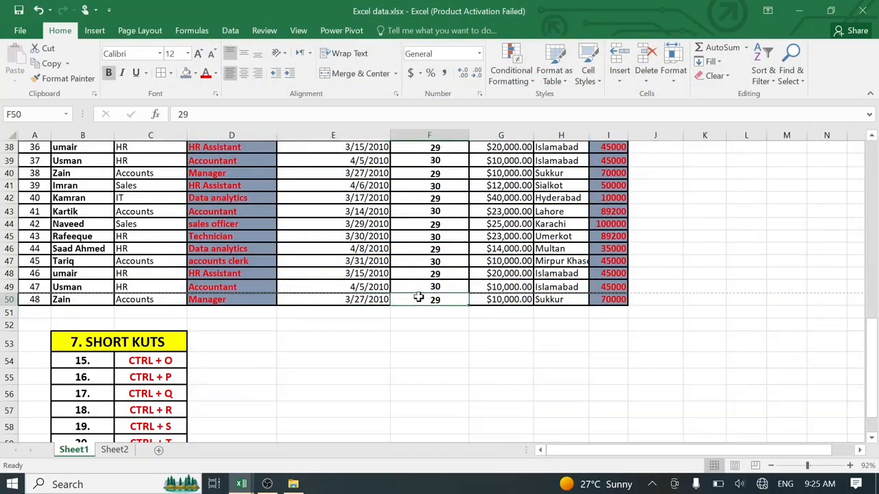
pyautogui.hotkey('shift', 'Up')
pyautogui.hotkey('shift', 'Up')
pyautogui.hotkey('shift', 'Up')
pyautogui.hotkey('shift', 'Up')
pyautogui.hotkey('ctrl', 'c')
pyautogui.click(326, 348)
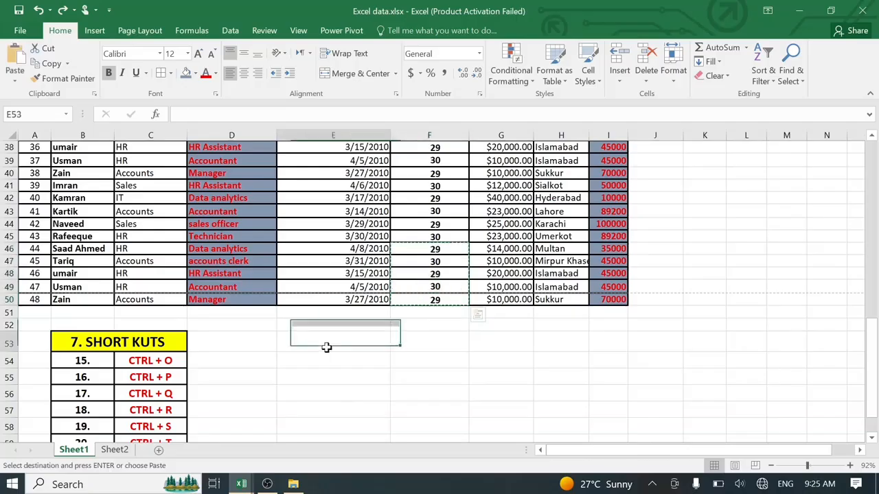
pyautogui.hotkey('ctrl', 'v')
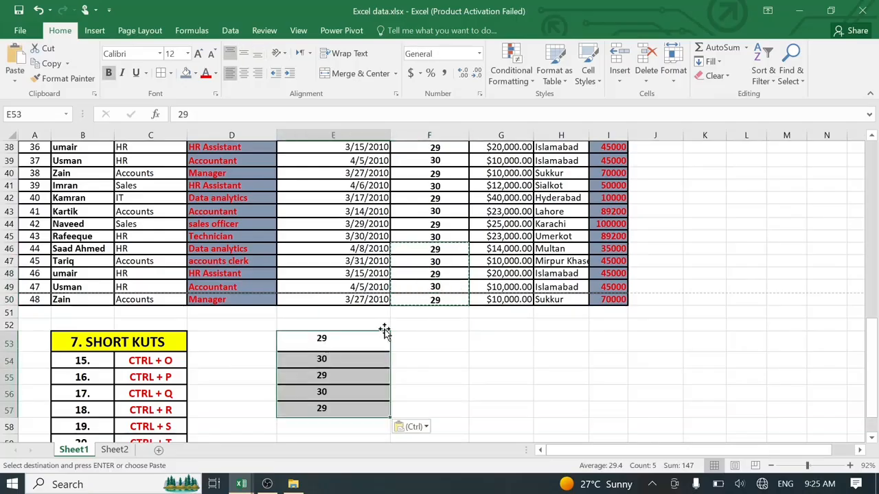
# - Fill the pasted values in E53:E57 rightward through column J
pyautogui.hotkey('shift', 'Right')
pyautogui.hotkey('shift', 'Right')
pyautogui.hotkey('shift', 'Right')
pyautogui.hotkey('shift', 'Right')
pyautogui.hotkey('shift', 'Right')
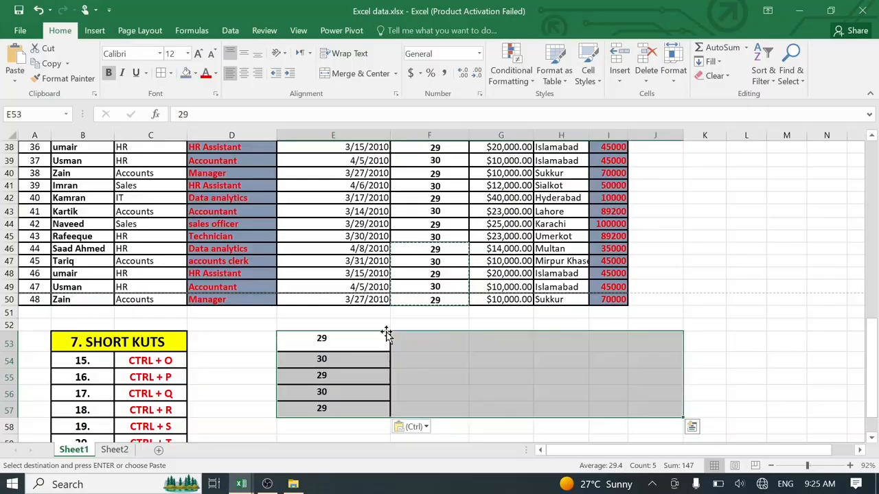
pyautogui.press('Return')
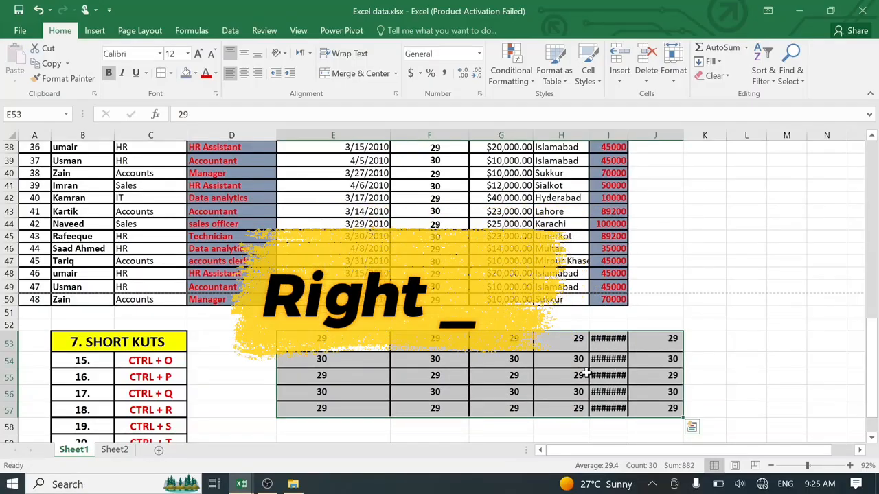
# - AutoFit the width of column I to its contents
pyautogui.click(623, 361)
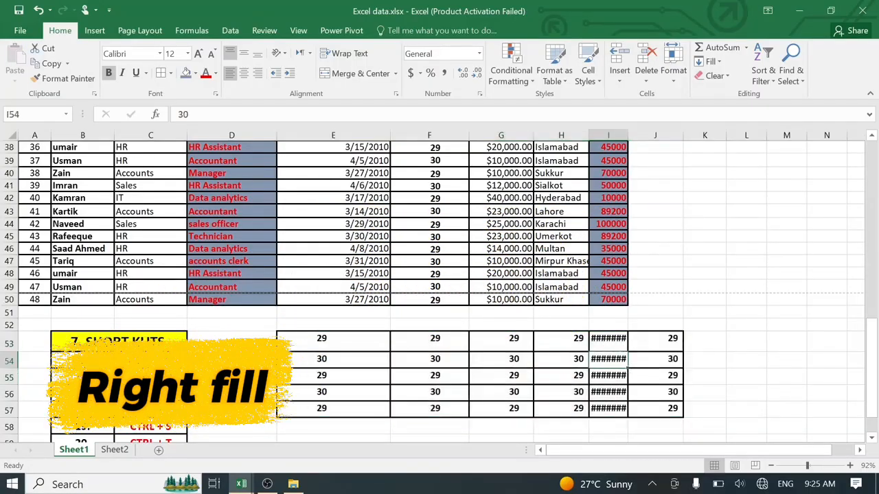
pyautogui.doubleClick(628, 131)
pyautogui.click(633, 129)
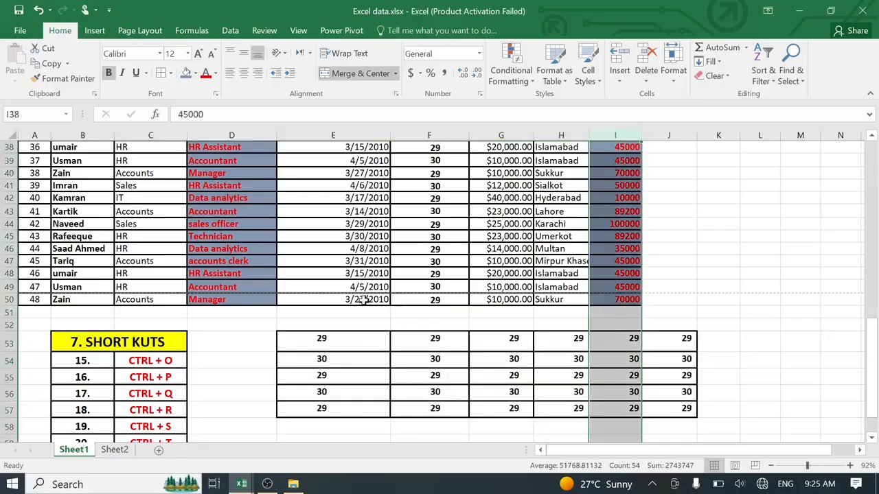
# - Undo the column I width change, the rightward fill and the paste below the employee data
pyautogui.click(395, 345)
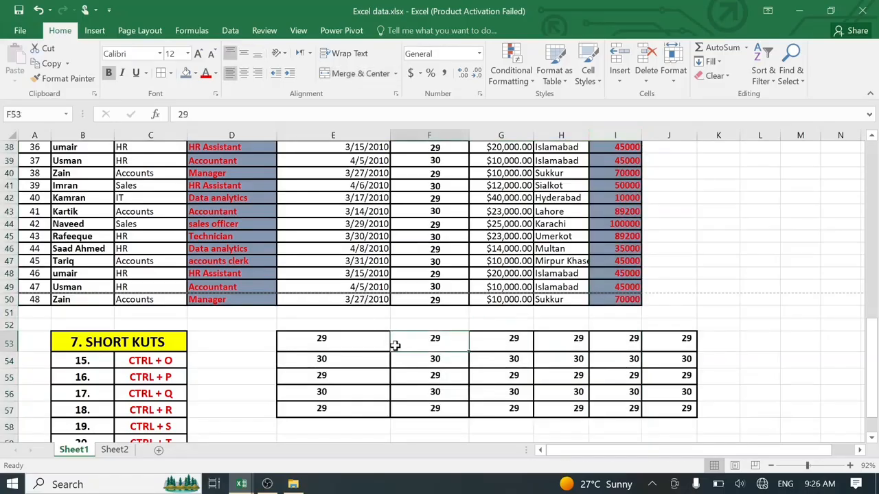
pyautogui.hotkey('ctrl', 'z')
pyautogui.hotkey('ctrl', 'z')
pyautogui.hotkey('ctrl', 'z')
pyautogui.hotkey('ctrl', 'z')
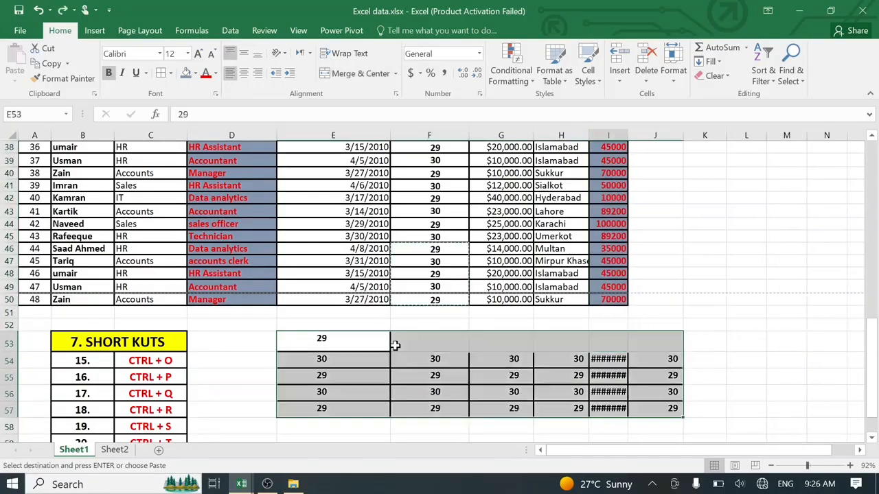
pyautogui.hotkey('ctrl', 'z')
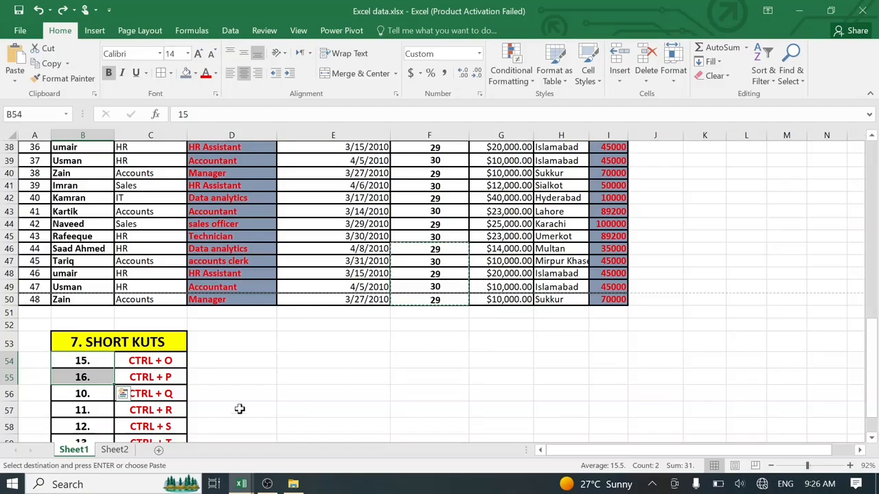
# - Go to the CTRL + S entry of the shortcut list
pyautogui.click(179, 396)
pyautogui.click(157, 421)
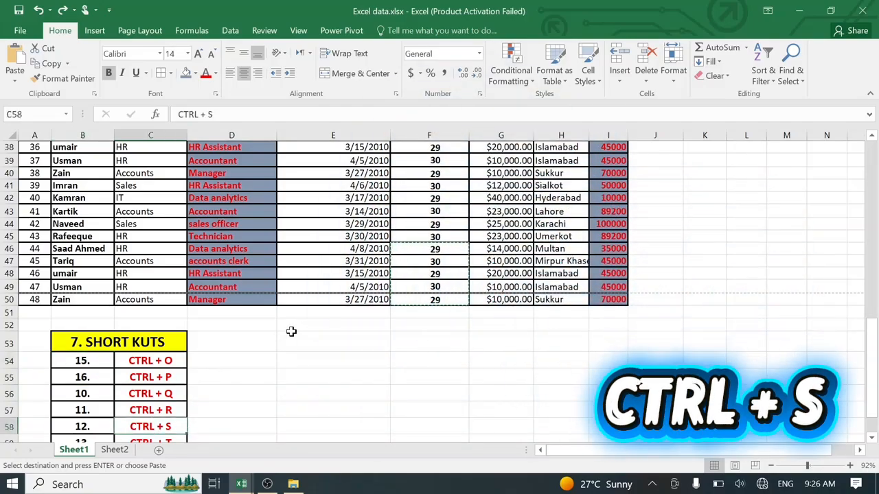
pyautogui.scroll(-2, 291, 331)
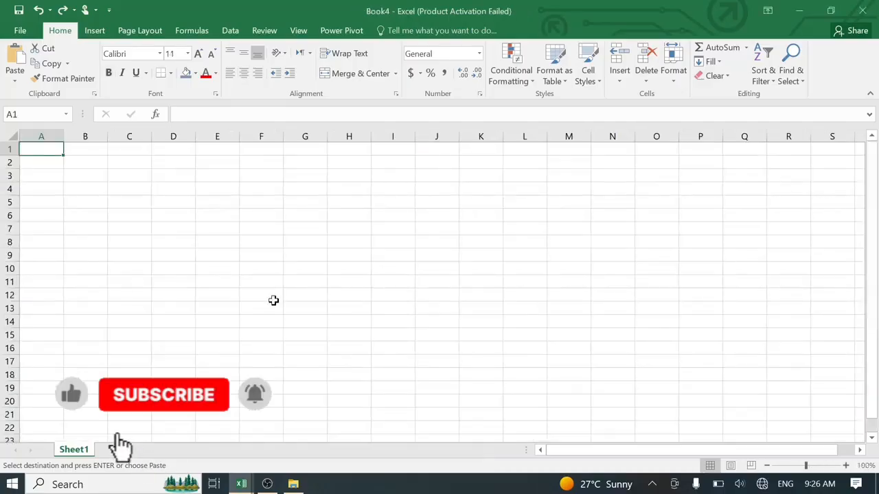
# - Enter dasdfa in cell A1 of a new blank workbook and bring up the dialog for saving it to a folder
pyautogui.write('dasdfa')
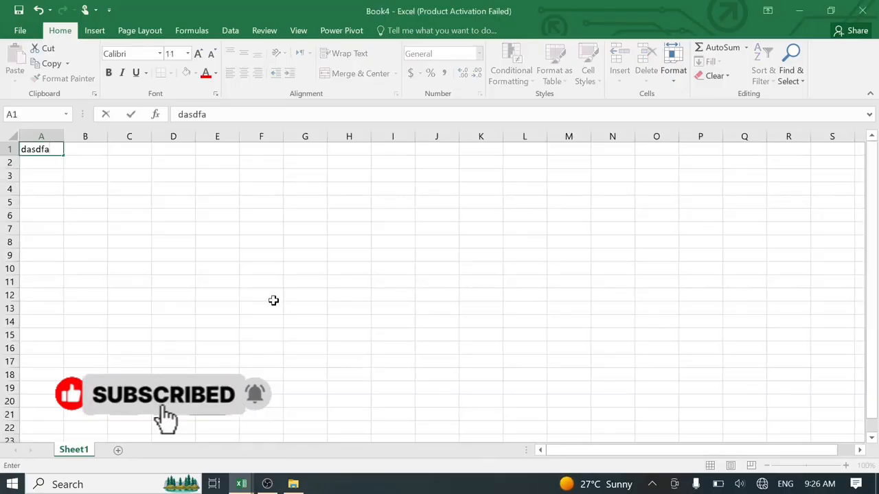
pyautogui.press('Return')
pyautogui.hotkey('ctrl', 's')
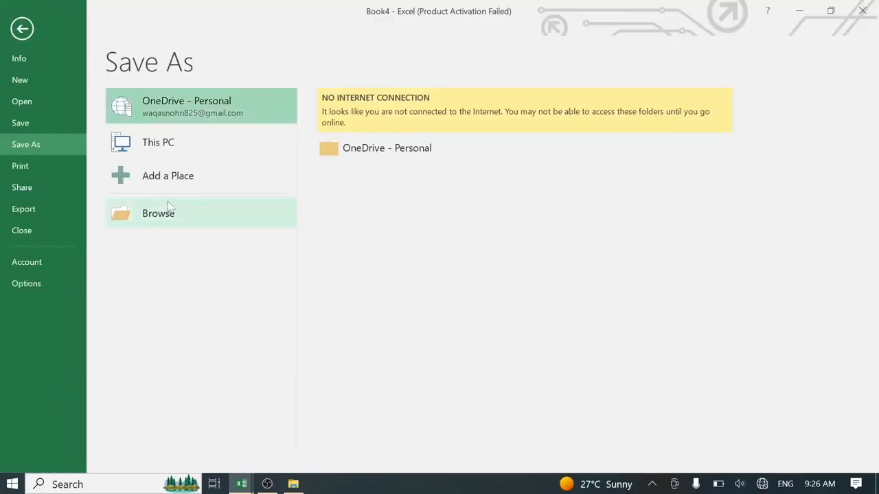
pyautogui.click(168, 206)
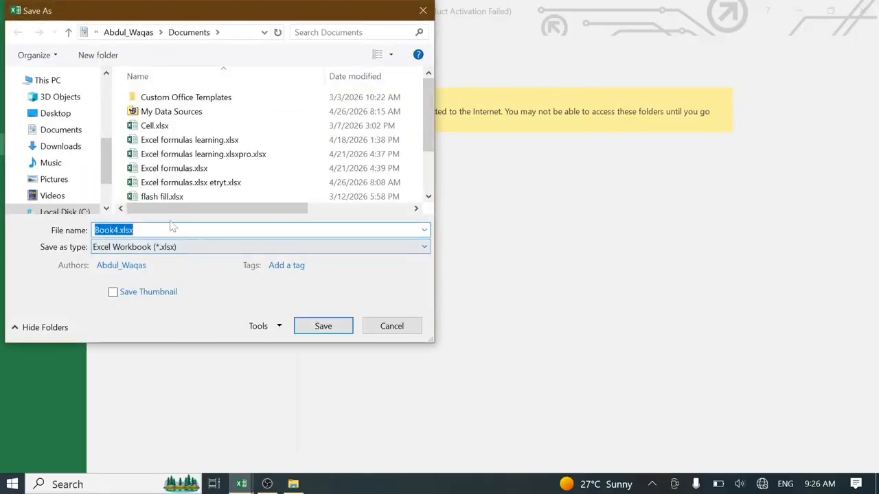
# - Enter name as the file name, then cancel the save and return to the worksheet
pyautogui.write('fdg')
pyautogui.press('BackSpace')
pyautogui.press('BackSpace')
pyautogui.press('BackSpace')
pyautogui.press('BackSpace')
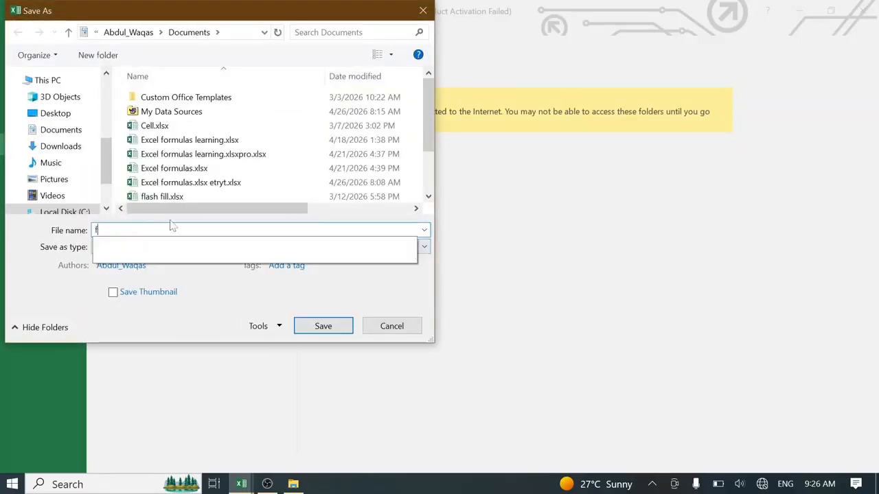
pyautogui.write('name')
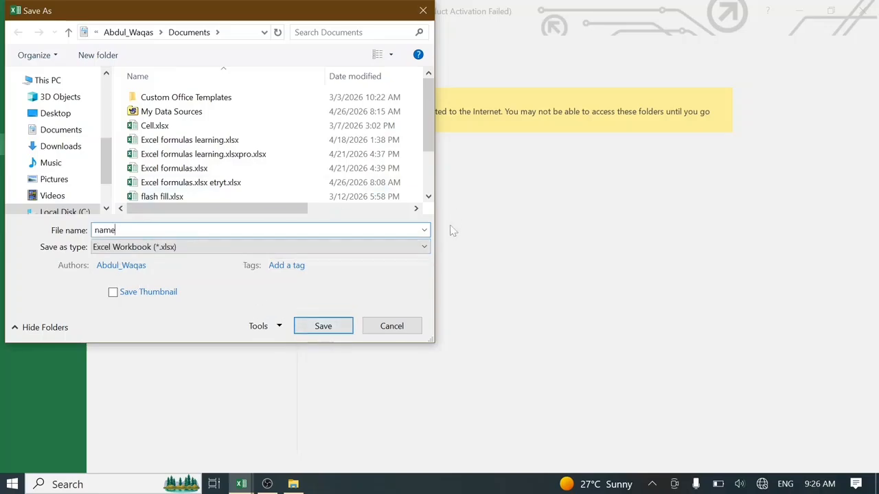
pyautogui.click(433, 9)
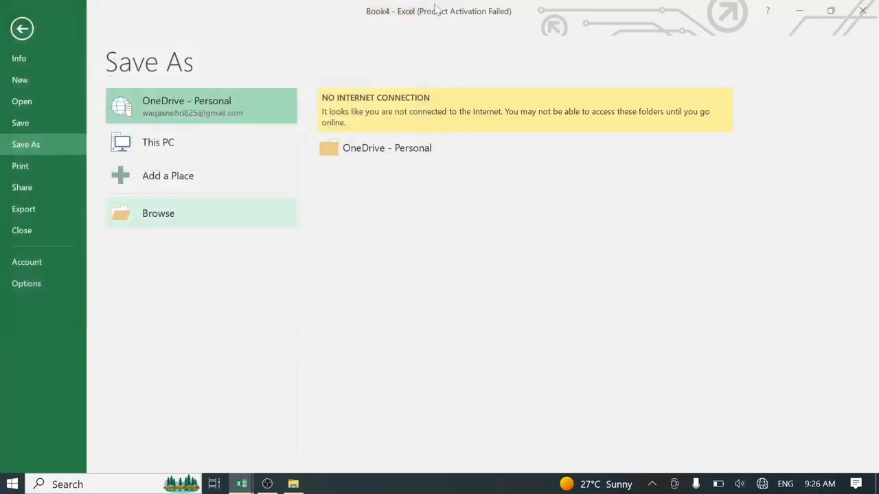
pyautogui.click(24, 29)
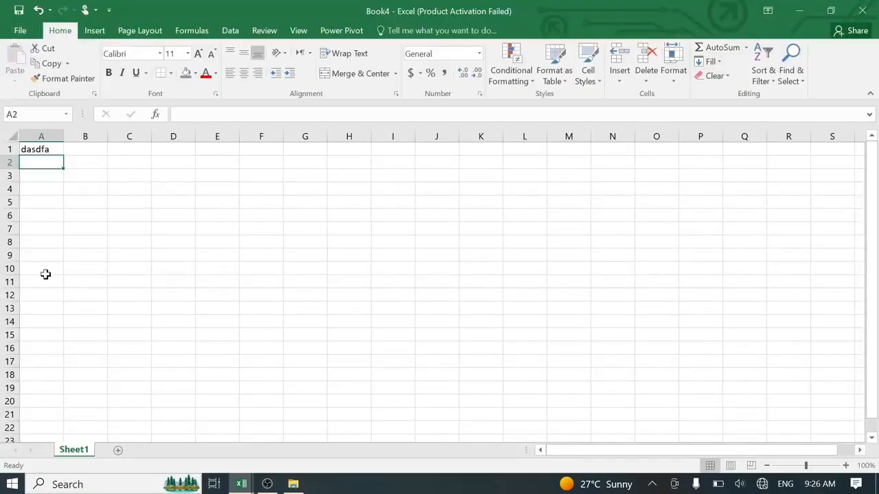
# - Close the new workbook without saving it and go to the CTRL + T entry of the shortcut list
pyautogui.click(862, 11)
pyautogui.click(423, 259)
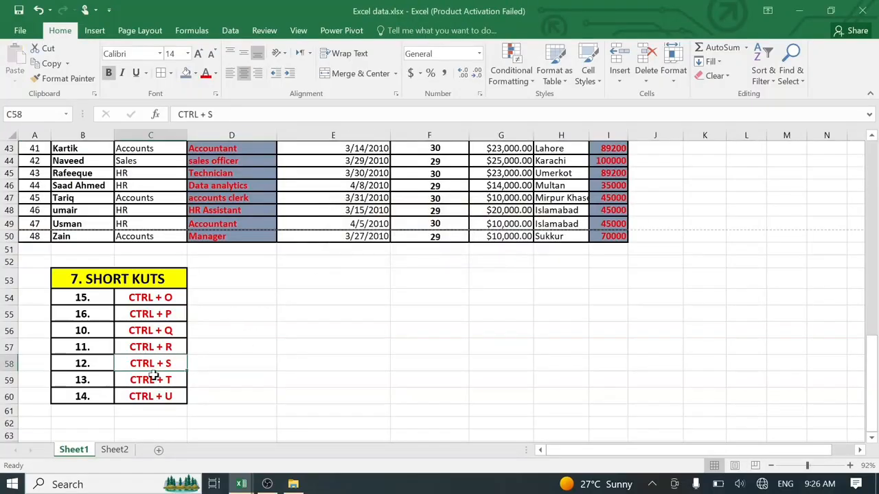
pyautogui.click(155, 375)
# - Convert the employee data A1:I50 into a table with headers
pyautogui.scroll(14, 193, 254)
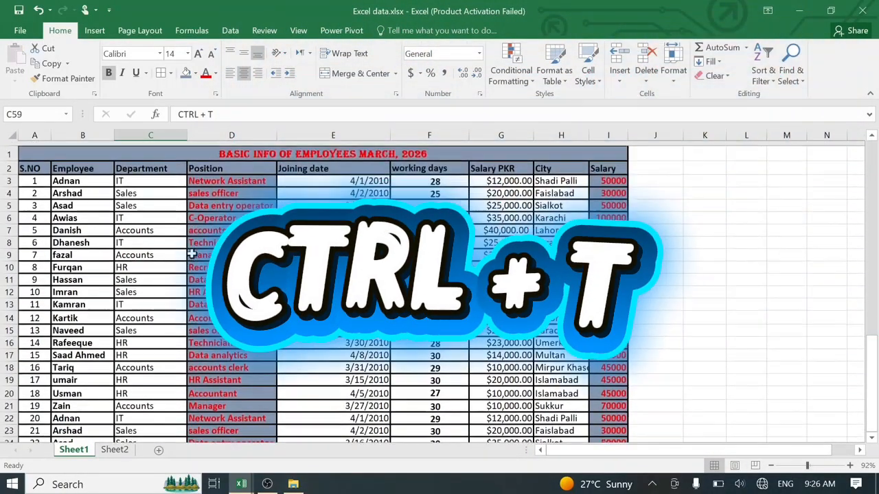
pyautogui.click(98, 290)
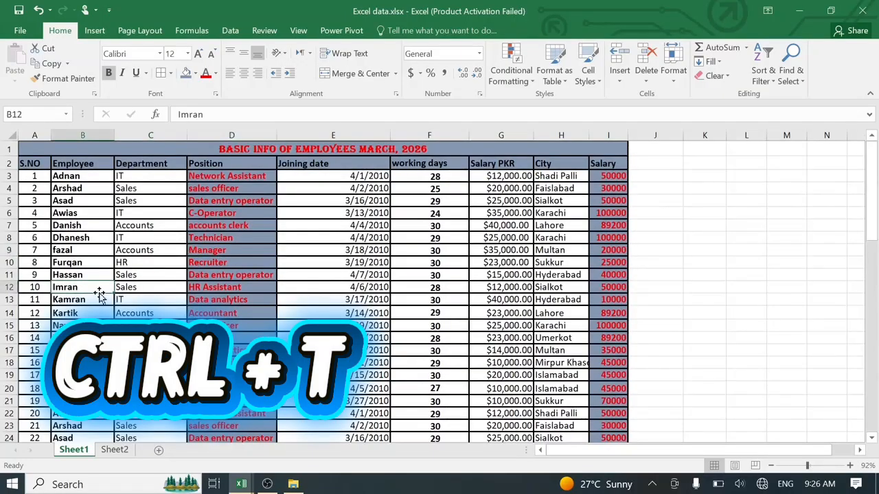
pyautogui.hotkey('ctrl', 't')
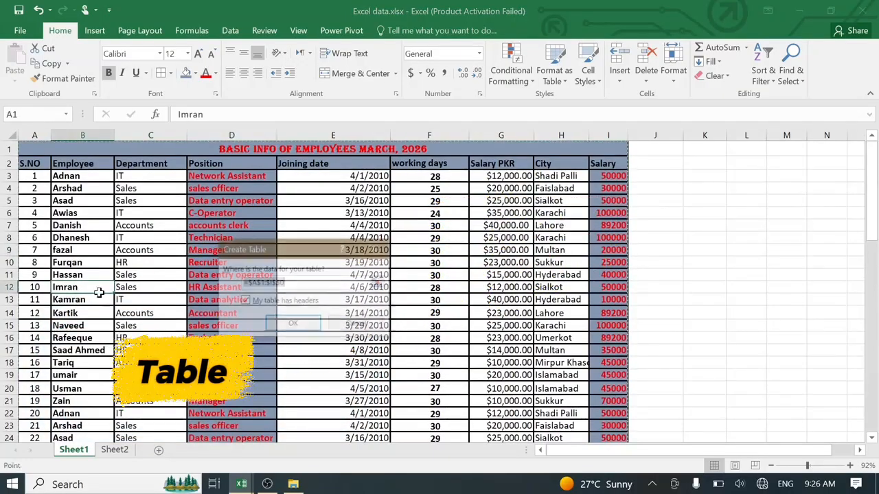
pyautogui.click(282, 324)
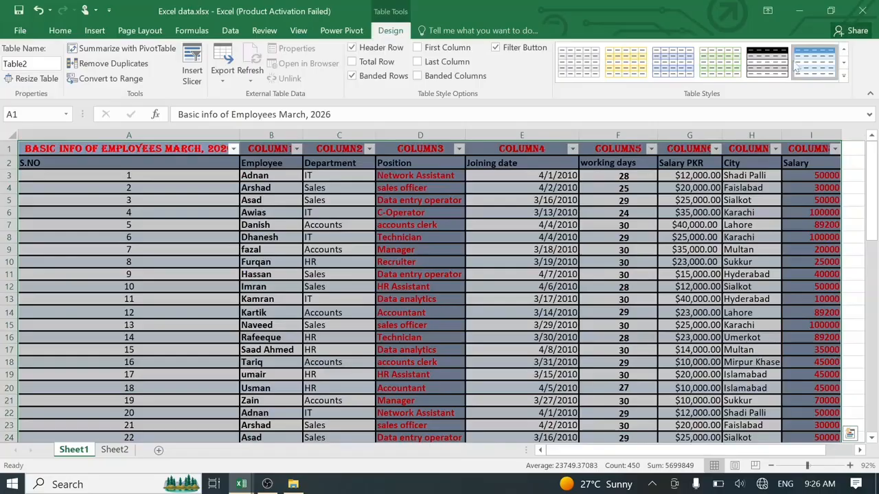
# - Apply the orange-header style from the third row of the Medium table styles to the employee table
pyautogui.click(844, 76)
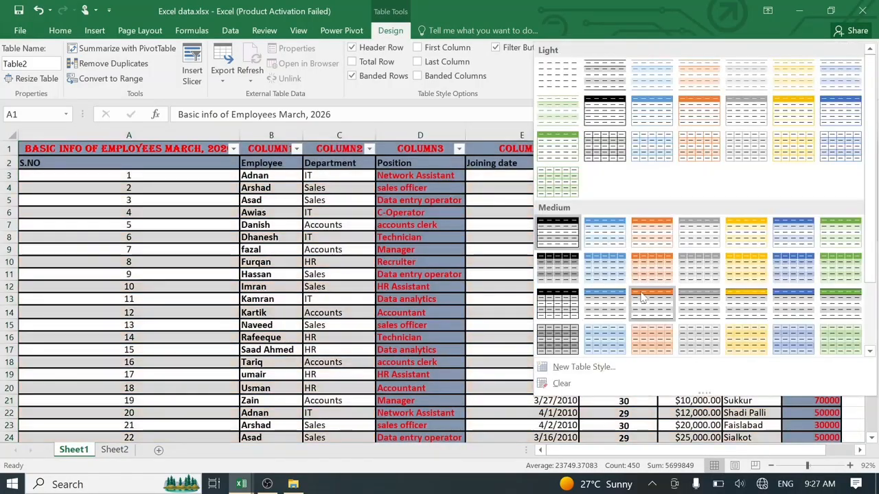
pyautogui.click(652, 304)
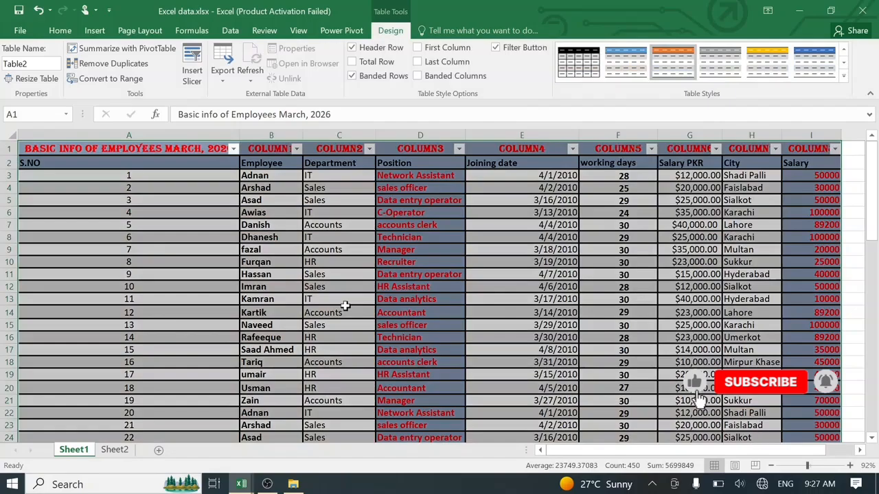
pyautogui.click(345, 306)
# - Undo the table style and the table conversion, and go to the CTRL + U entry of the shortcut list
pyautogui.hotkey('ctrl', 'z')
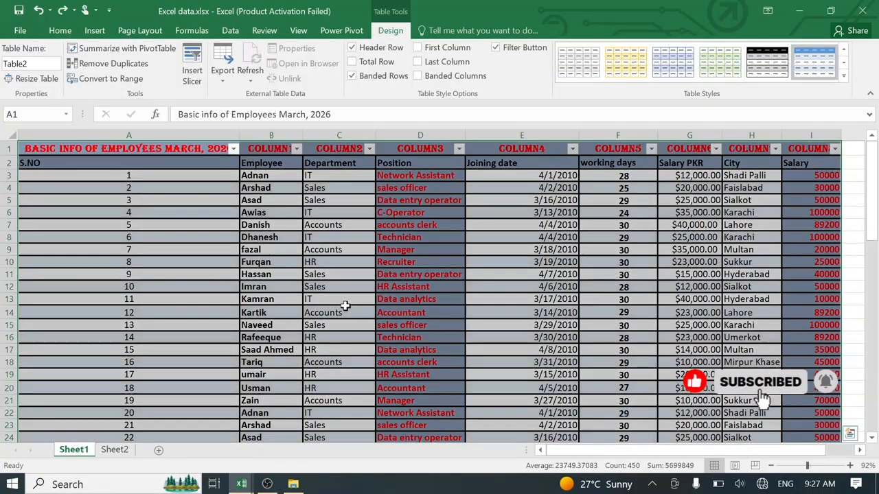
pyautogui.hotkey('ctrl', 'z')
pyautogui.scroll(-8, 346, 306)
pyautogui.scroll(-8, 345, 306)
pyautogui.click(173, 329)
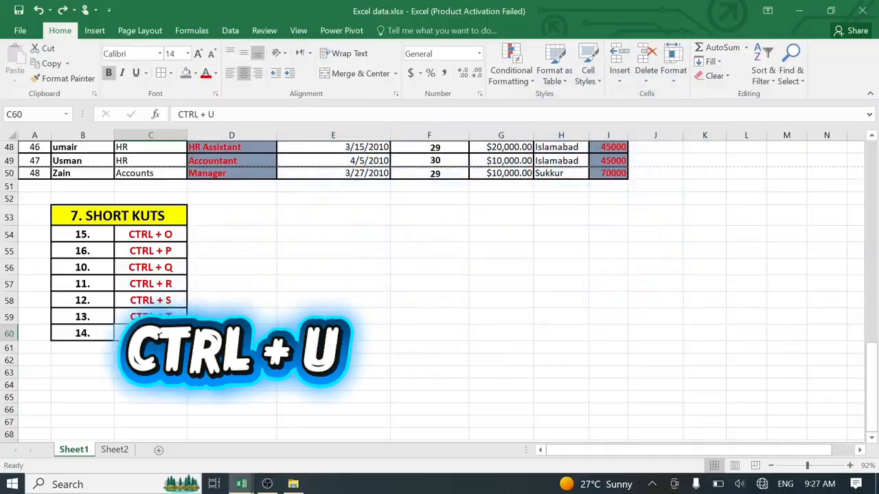
pyautogui.scroll(16, 296, 356)
pyautogui.scroll(-10, 297, 357)
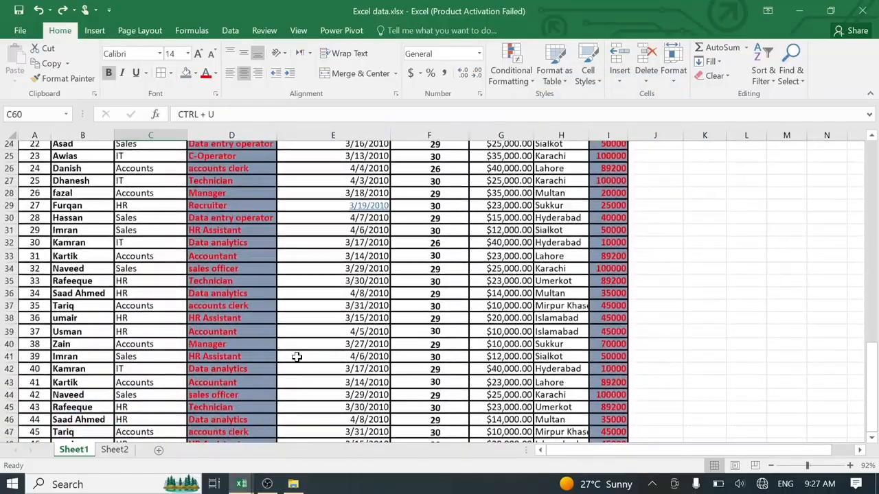
pyautogui.scroll(-5, 297, 357)
pyautogui.scroll(14, 296, 357)
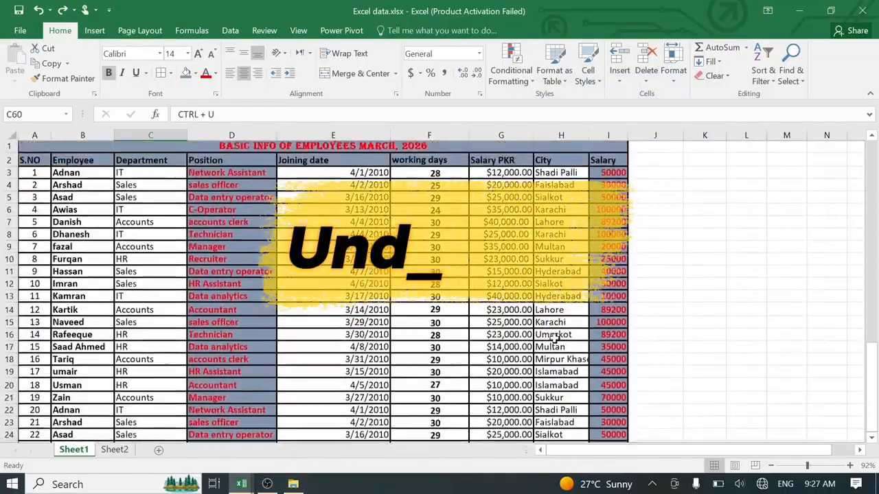
pyautogui.scroll(-7, 421, 337)
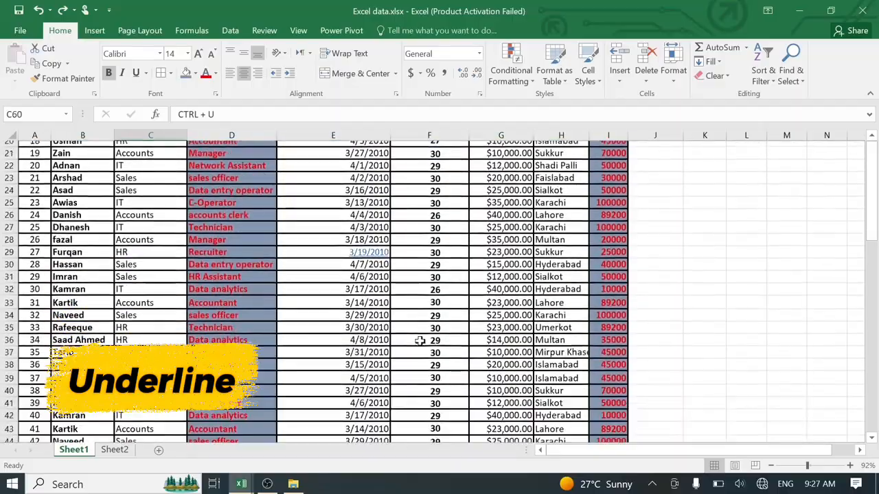
pyautogui.scroll(-8, 334, 352)
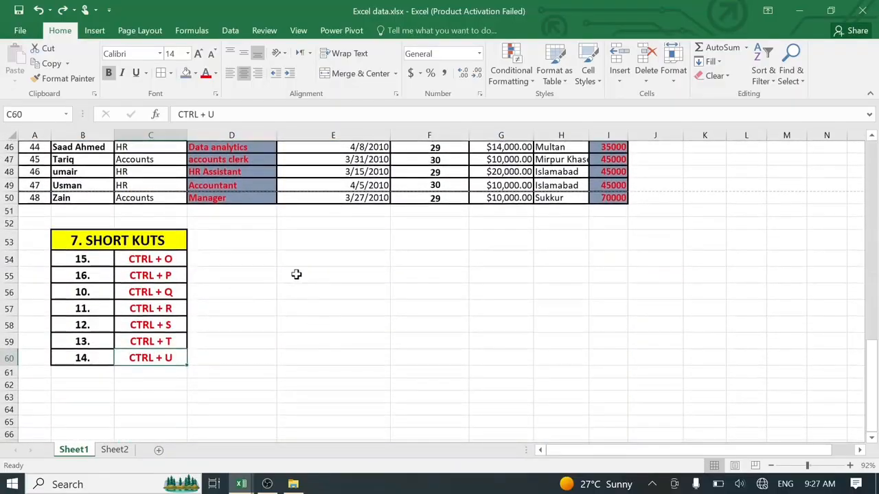
# - Enter the text "follow me for more" in cell E55
pyautogui.click(296, 275)
pyautogui.write('follow')
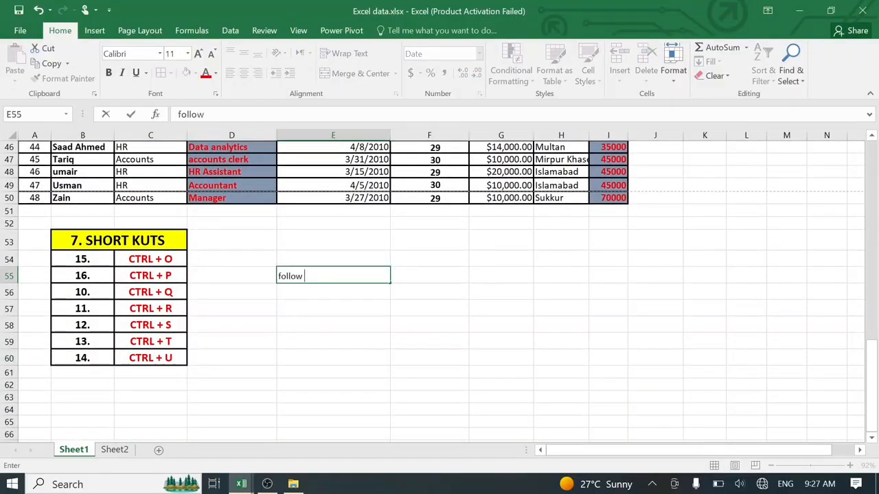
pyautogui.write(' me fore')
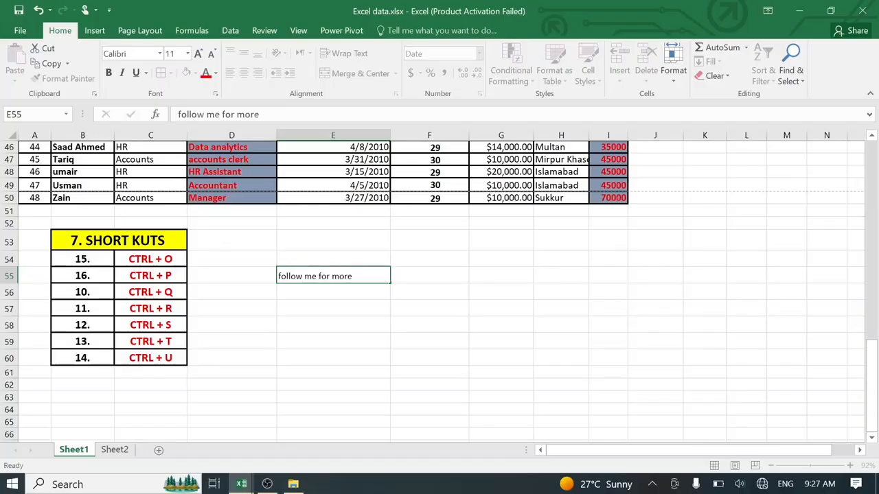
pyautogui.press('Return')
# - Underline the text in cell E55
pyautogui.click(331, 276)
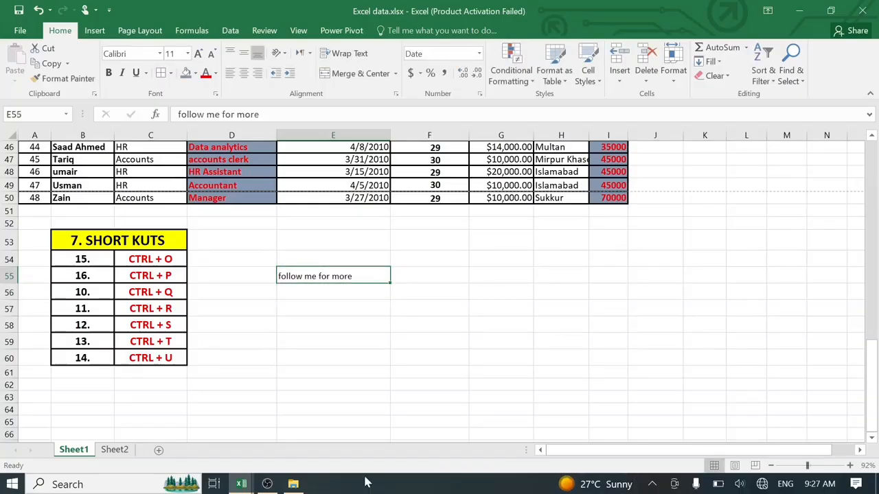
pyautogui.hotkey('ctrl', 'u')
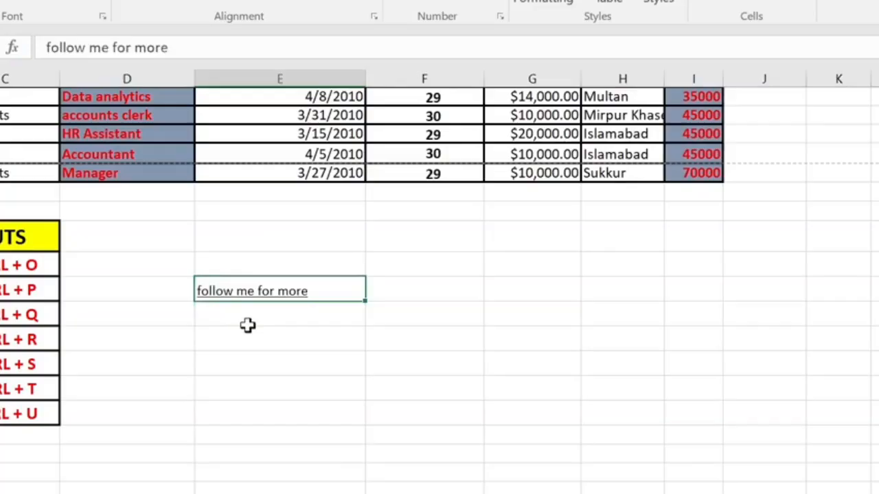
pyautogui.click(312, 295)
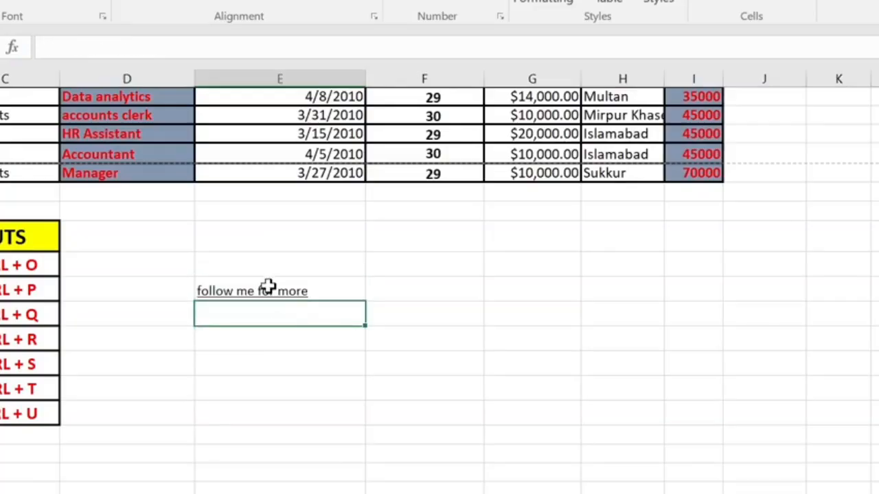
pyautogui.click(325, 274)
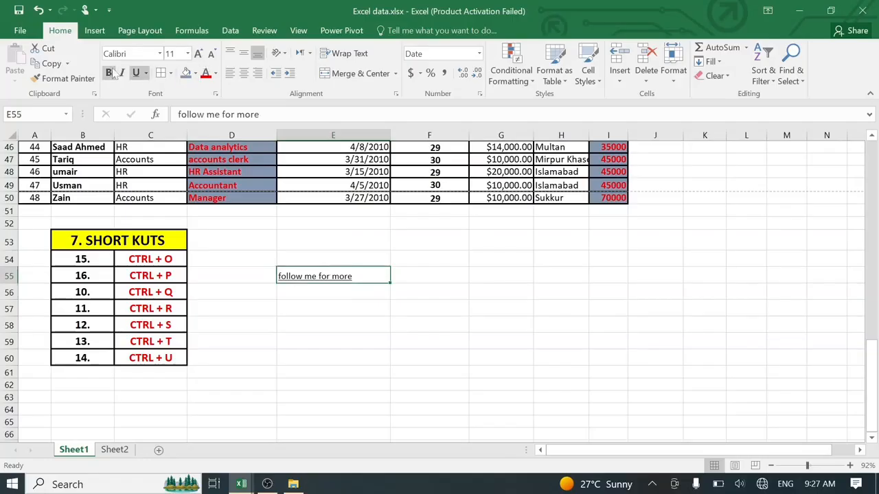
# - Make the text in cell E55 bold and increase its font size to 18
pyautogui.click(110, 72)
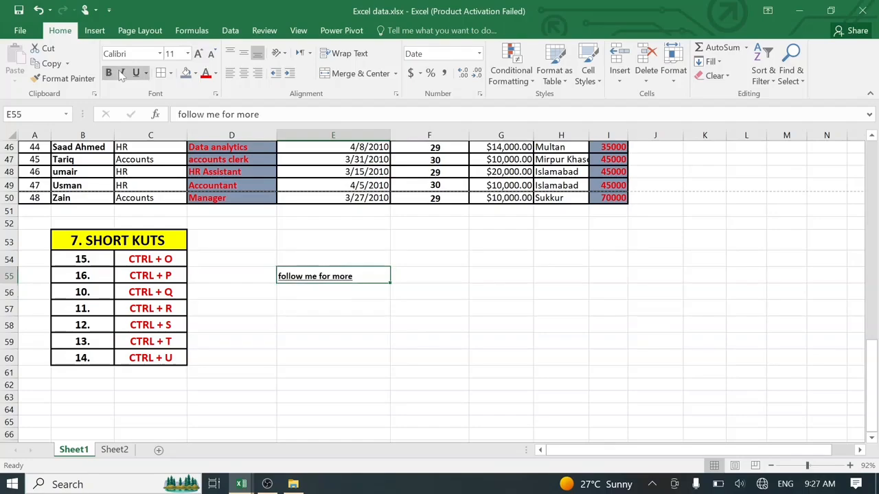
pyautogui.click(199, 54)
pyautogui.click(198, 54)
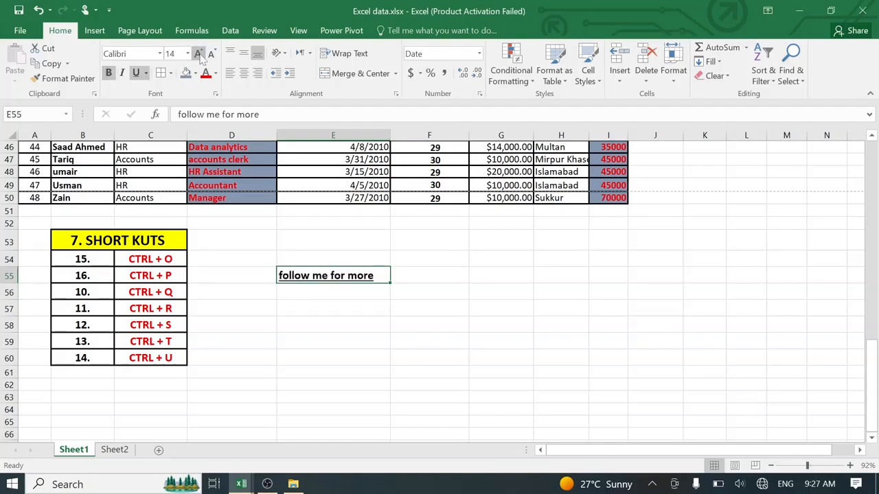
pyautogui.click(198, 54)
pyautogui.click(198, 54)
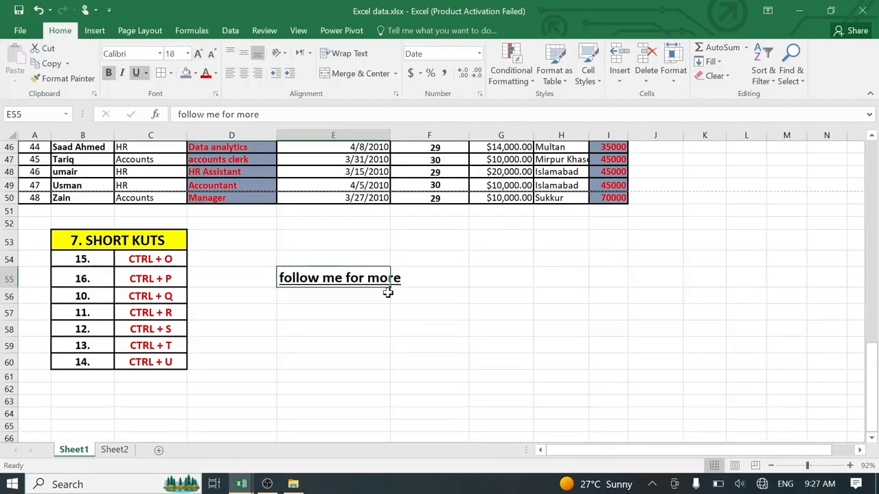
# - Toggle bold off and back on for the text in cell E55
pyautogui.click(388, 292)
pyautogui.click(362, 277)
pyautogui.hotkey('ctrl', 'b')
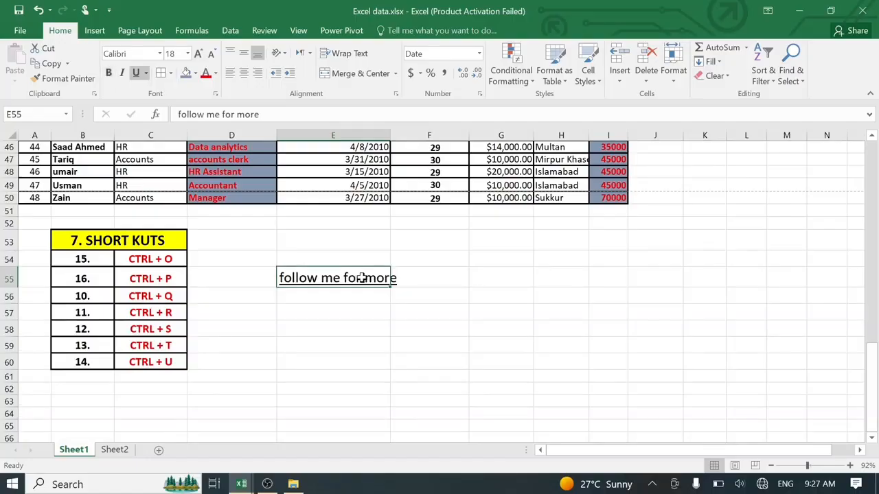
pyautogui.hotkey('ctrl', 'b')
pyautogui.hotkey('ctrl', 'b')
pyautogui.hotkey('ctrl', 'b')
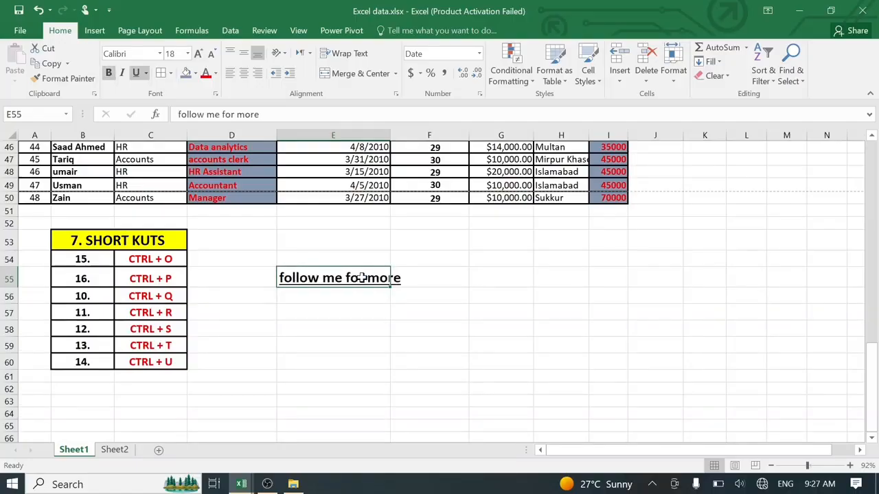
# - Toggle the underline of the text in cell E55 off and on several times
pyautogui.hotkey('ctrl', 'u')
pyautogui.hotkey('ctrl', 'u')
pyautogui.hotkey('ctrl', 'u')
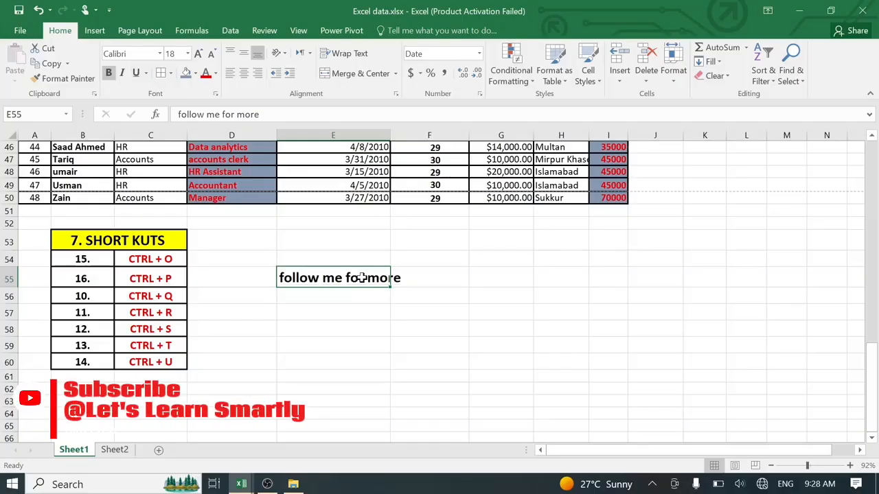
pyautogui.hotkey('ctrl', 'u')
pyautogui.hotkey('ctrl', 'u')
pyautogui.hotkey('ctrl', 'u')
pyautogui.hotkey('ctrl', 'u')
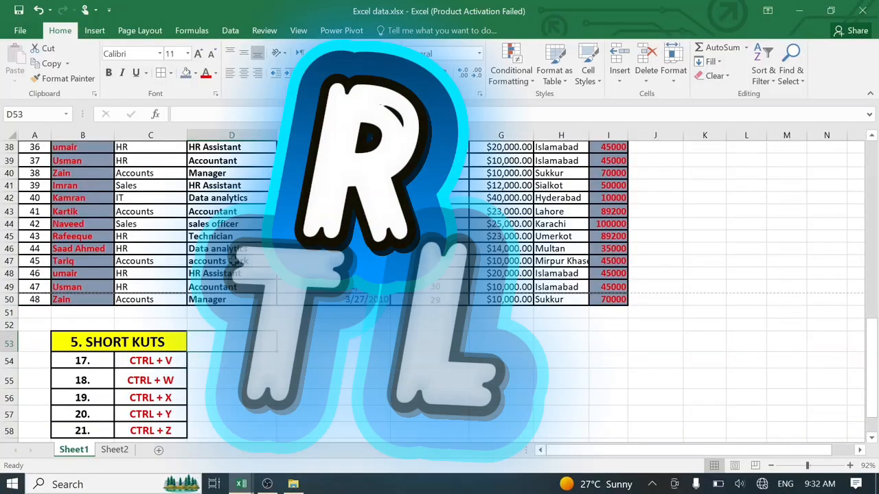
# - Copy the job titles in D47:D50 and paste them into E53:E56
pyautogui.click(234, 261)
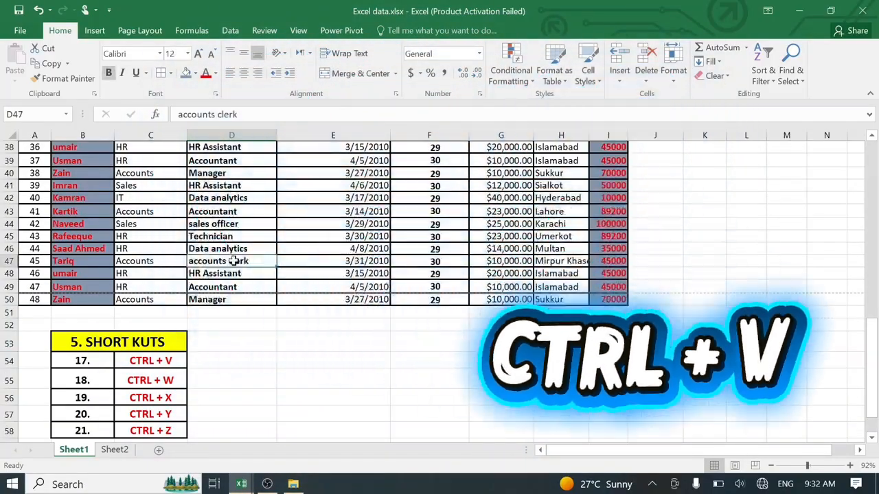
pyautogui.write('accounts clerk HR Assistant Accountant Manager')
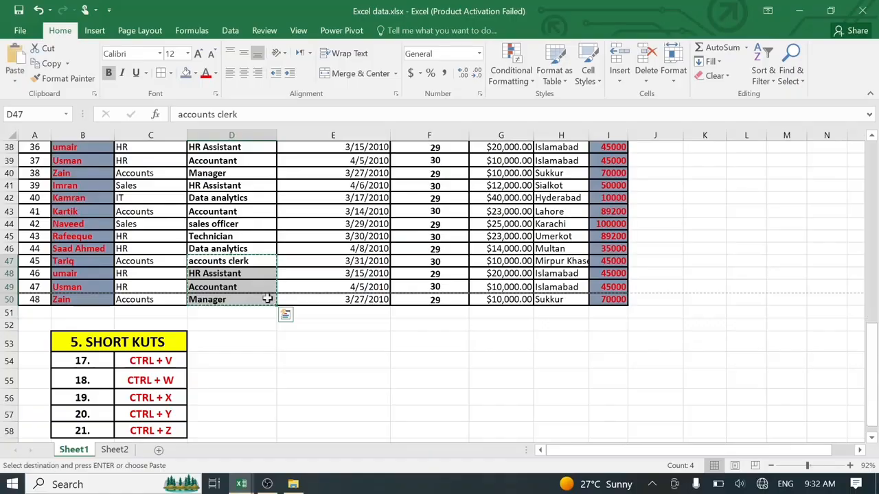
pyautogui.click(296, 338)
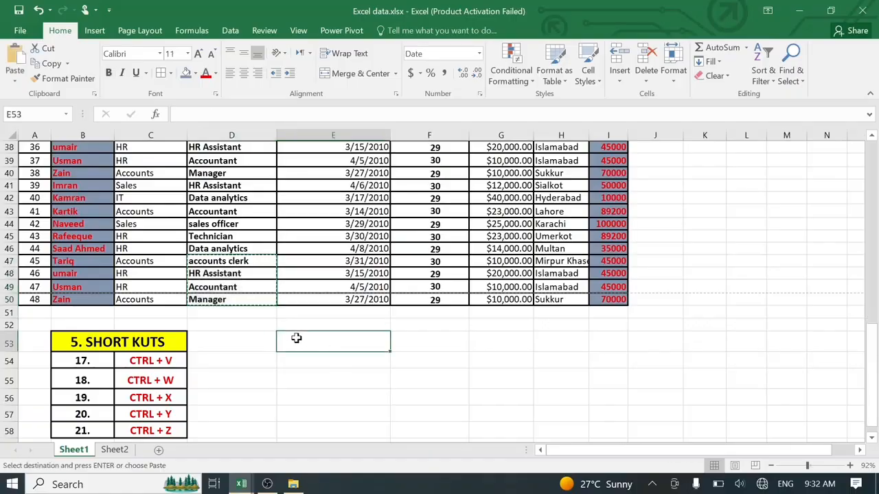
pyautogui.write('accounts clerk HR Assistant Accountant Manager')
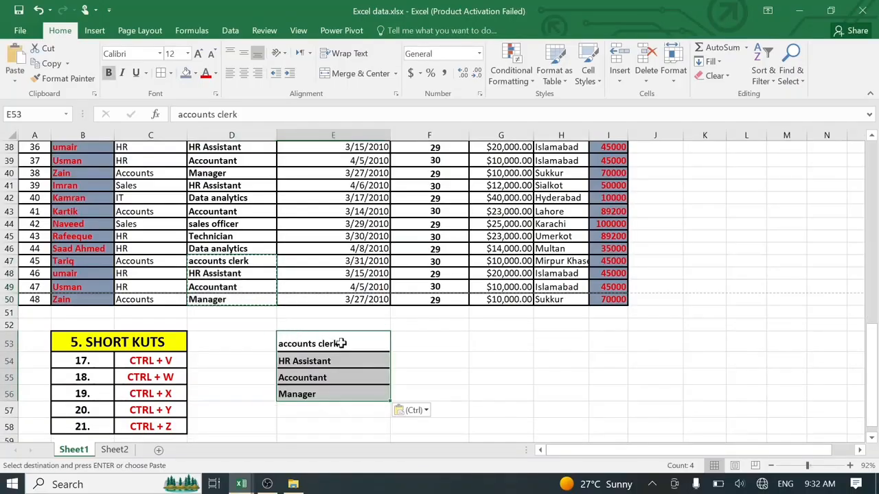
# - Go to the CTRL + W entry of the shortcut list, start closing the workbook and cancel the save prompt
pyautogui.click(251, 348)
pyautogui.click(167, 379)
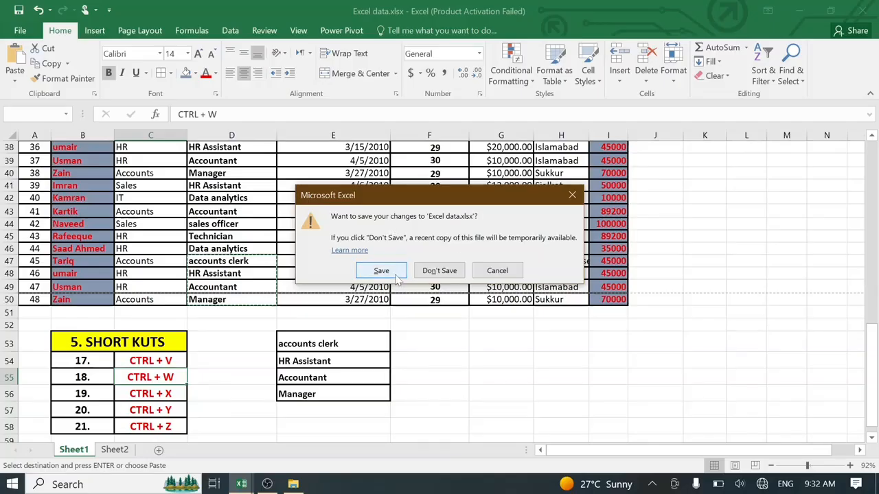
pyautogui.click(513, 271)
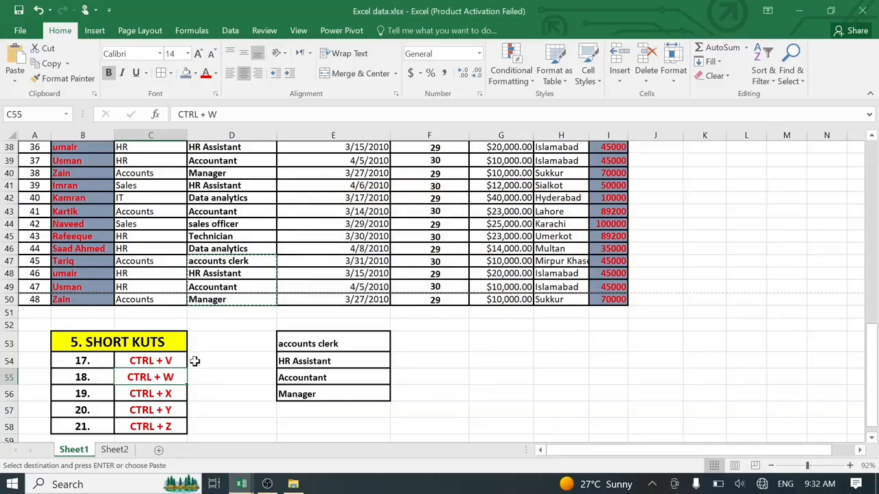
# - Go to the CTRL + X entry of the shortcut list, and cut the job titles in E53:E56 and paste them at I53
pyautogui.click(158, 397)
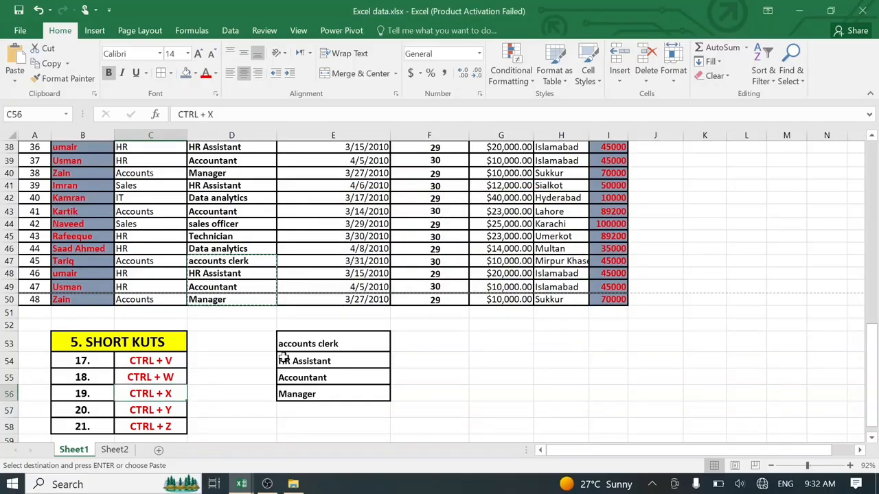
pyautogui.click(313, 337)
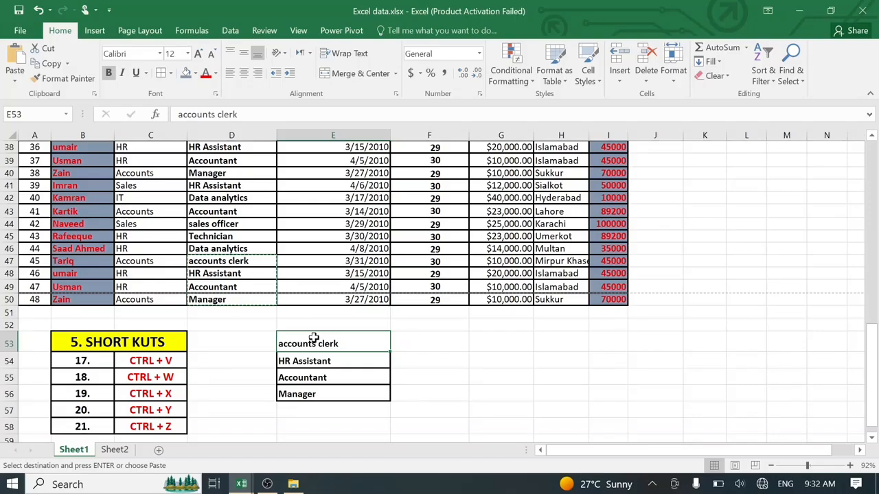
pyautogui.hotkey('ctrl', 'v')
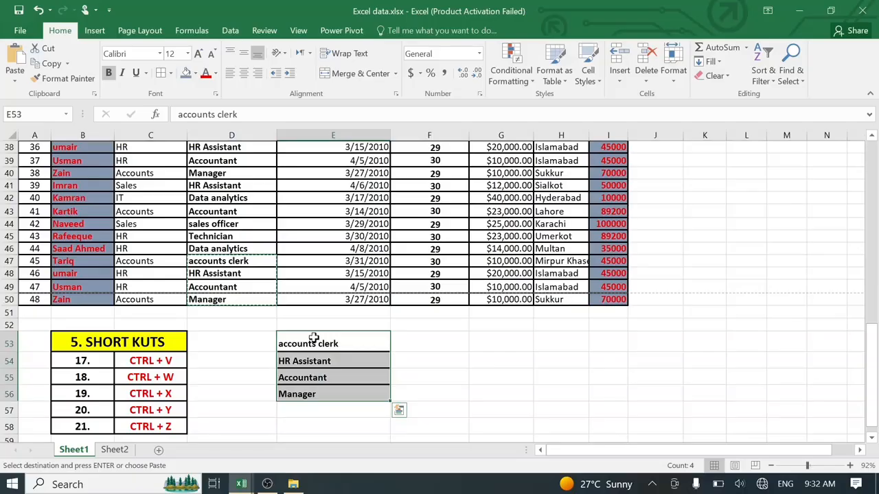
pyautogui.hotkey('ctrl', 'c')
pyautogui.hotkey('ctrl', 'q')
pyautogui.click(591, 343)
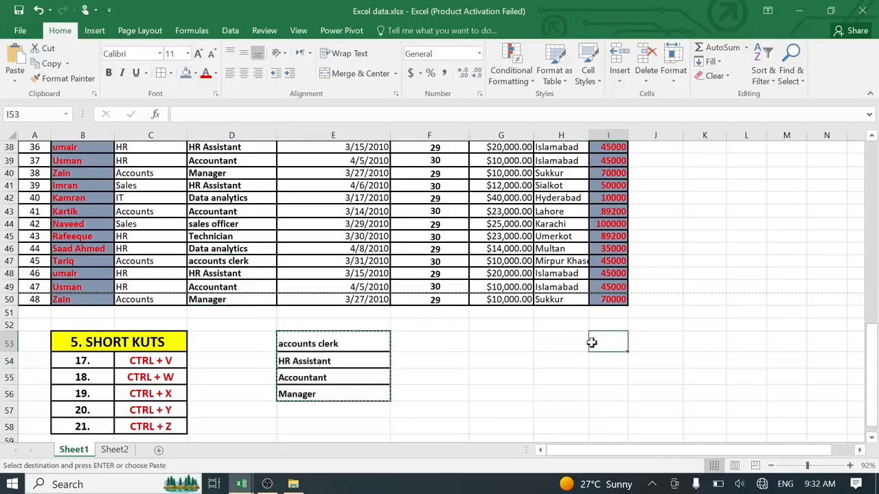
pyautogui.hotkey('ctrl', 'v')
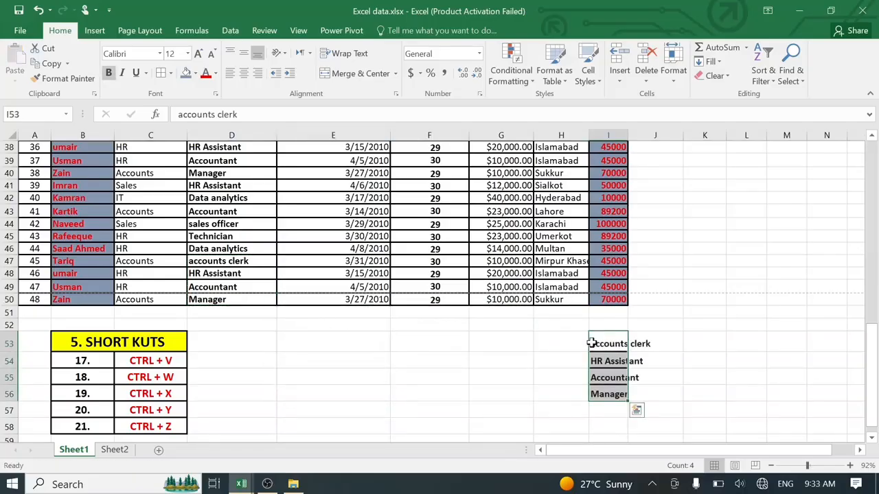
# - Auto-fit the width of column I to its contents, including the job titles in I53:I56
pyautogui.click(352, 335)
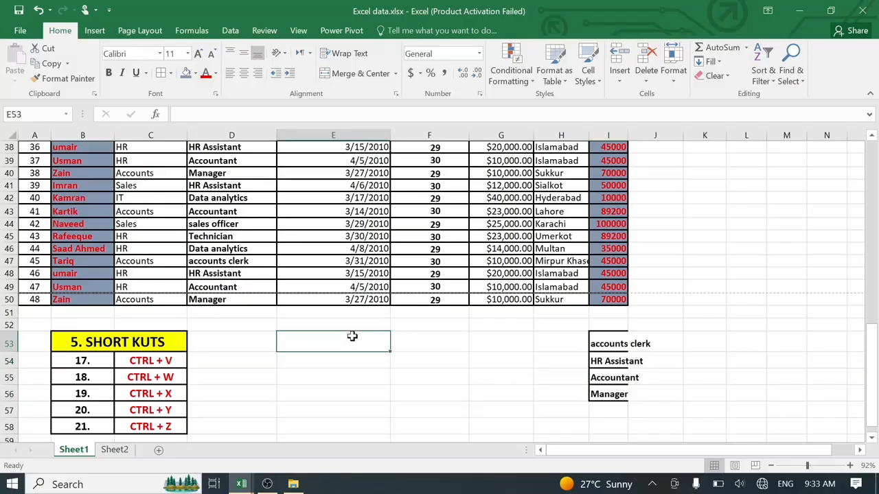
pyautogui.moveTo(352, 335); pyautogui.dragTo(359, 404)
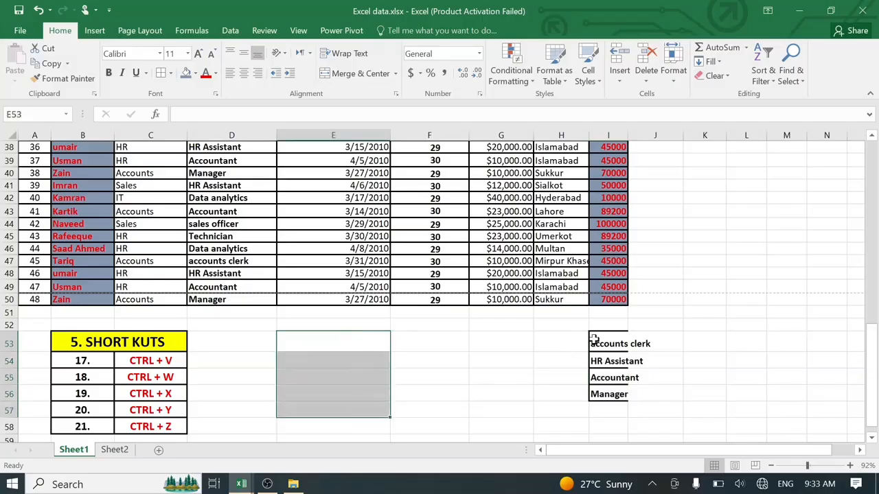
pyautogui.moveTo(595, 338); pyautogui.dragTo(593, 392)
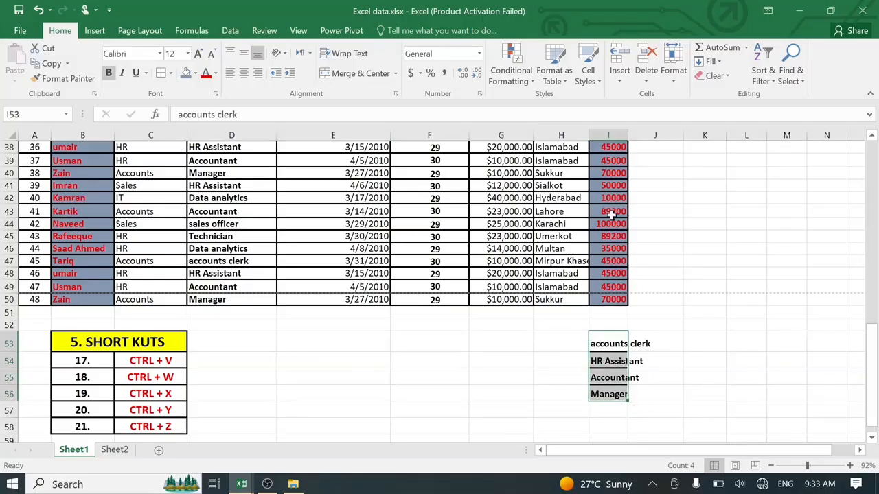
pyautogui.doubleClick(627, 129)
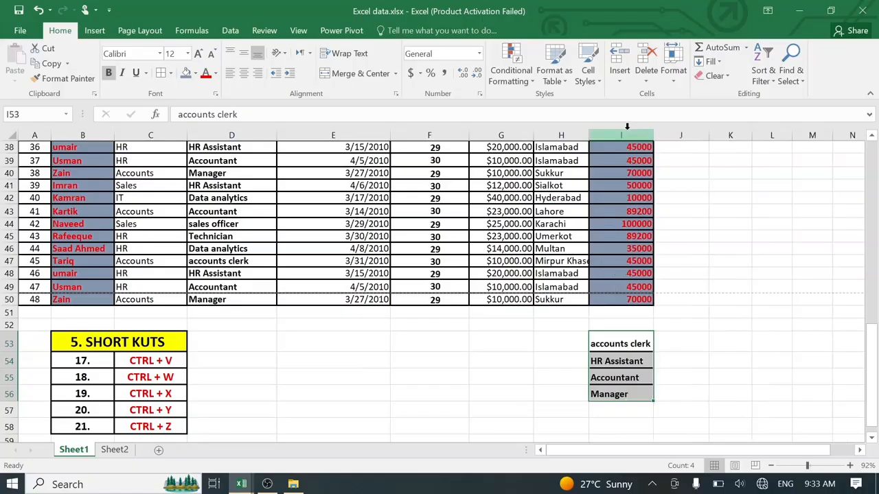
# - Go to the CTRL + Y entry of the shortcut list, and move the job titles from I53:I56 back to E53:E56
pyautogui.click(137, 412)
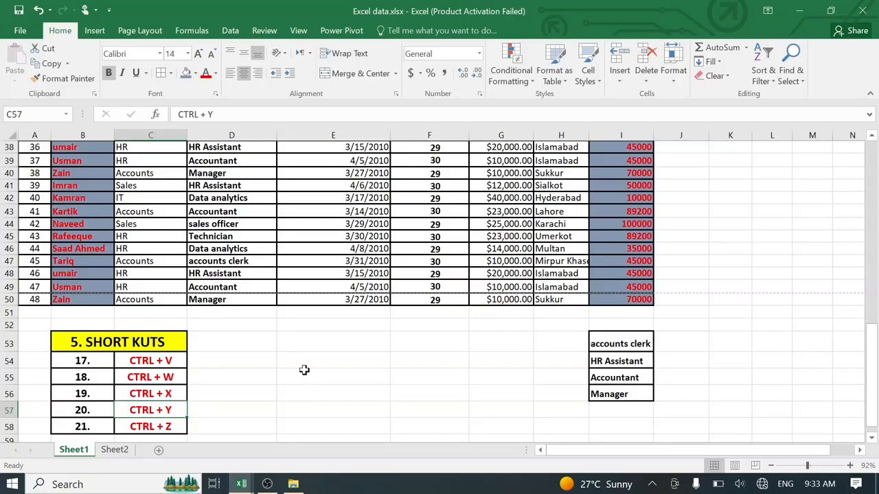
pyautogui.moveTo(618, 343); pyautogui.dragTo(615, 394)
pyautogui.hotkey('ctrl', 'c')
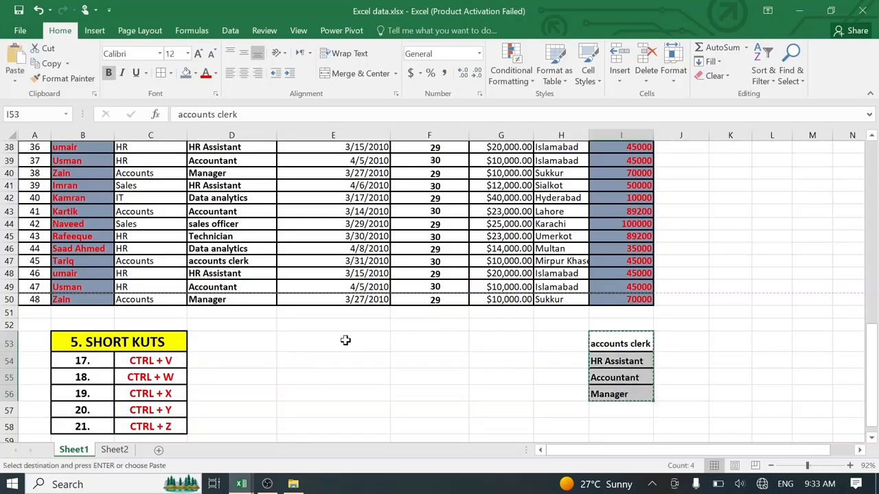
pyautogui.click(345, 341)
pyautogui.hotkey('ctrl', 'v')
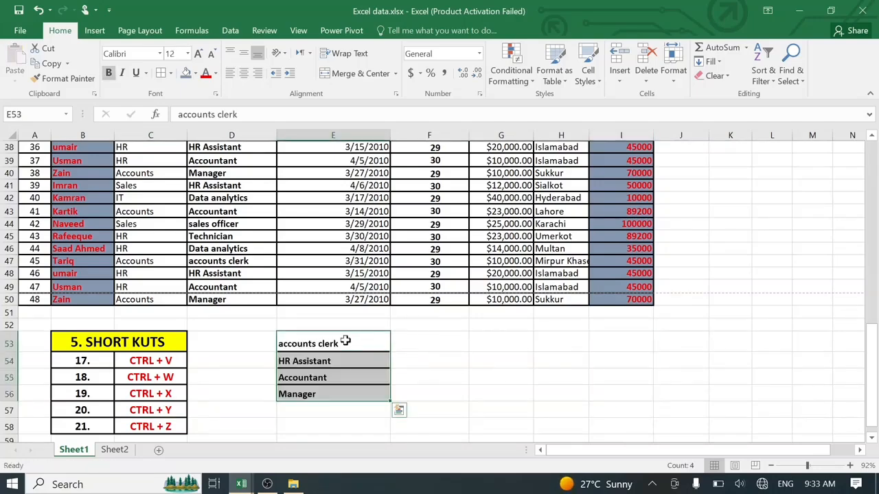
# - Undo the move of the job titles from column I to column E
pyautogui.click(407, 349)
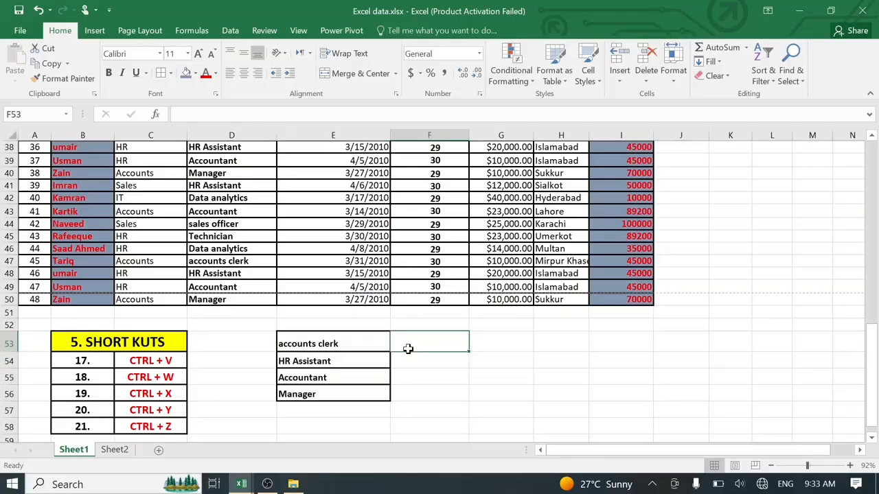
pyautogui.click(606, 343)
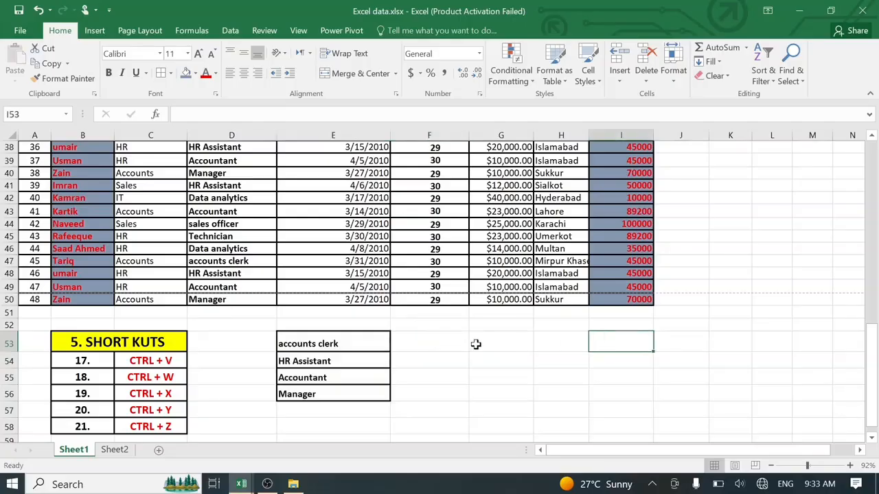
pyautogui.click(460, 341)
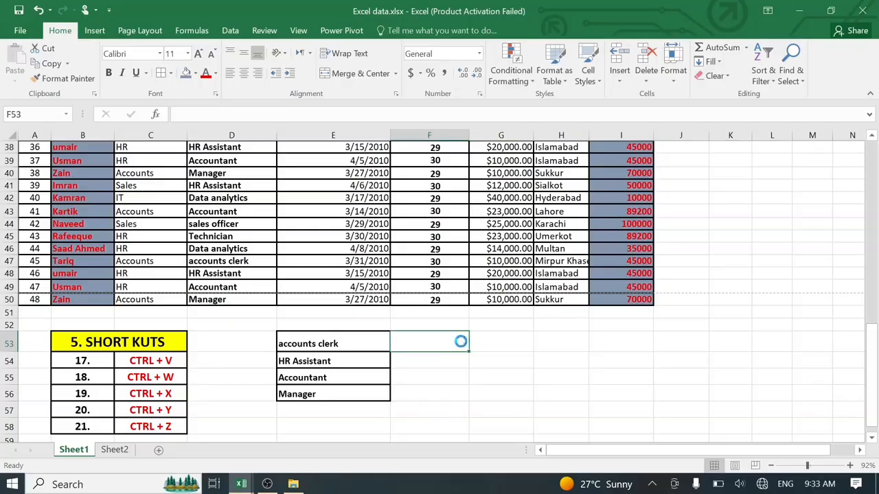
pyautogui.hotkey('ctrl', 'z')
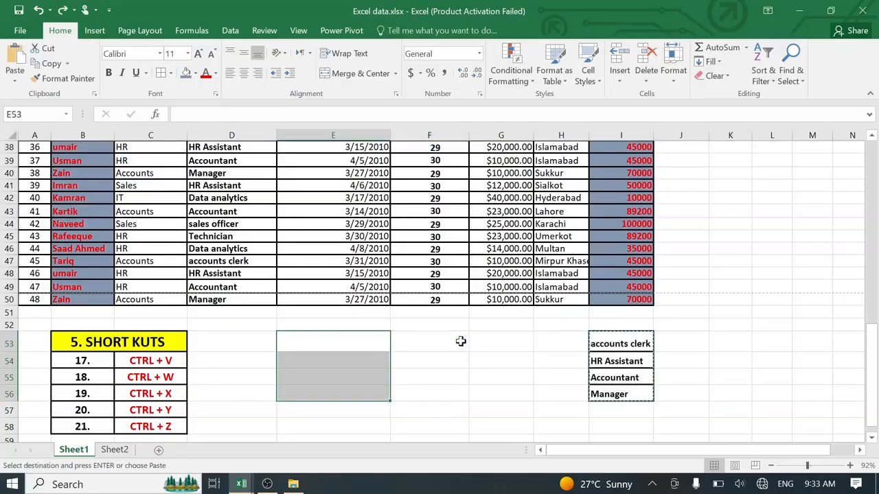
# - Undo the recent changes back through the auto-fit of column I
pyautogui.click(432, 341)
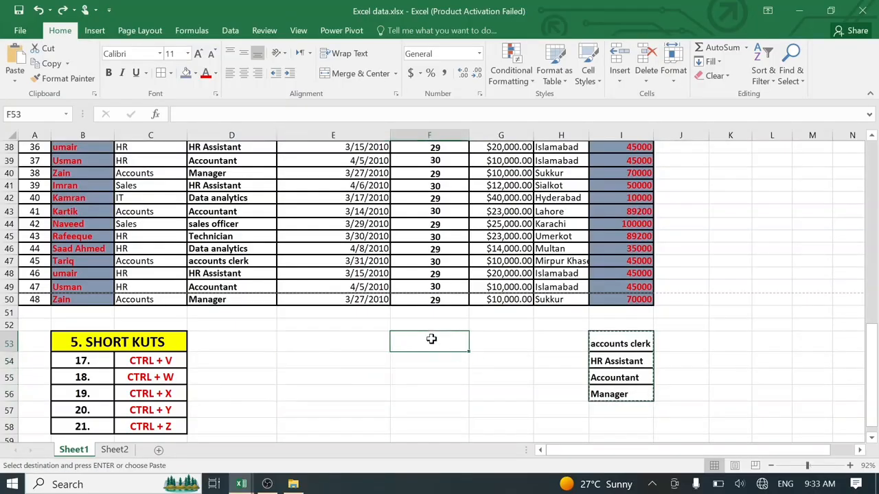
pyautogui.press('Left')
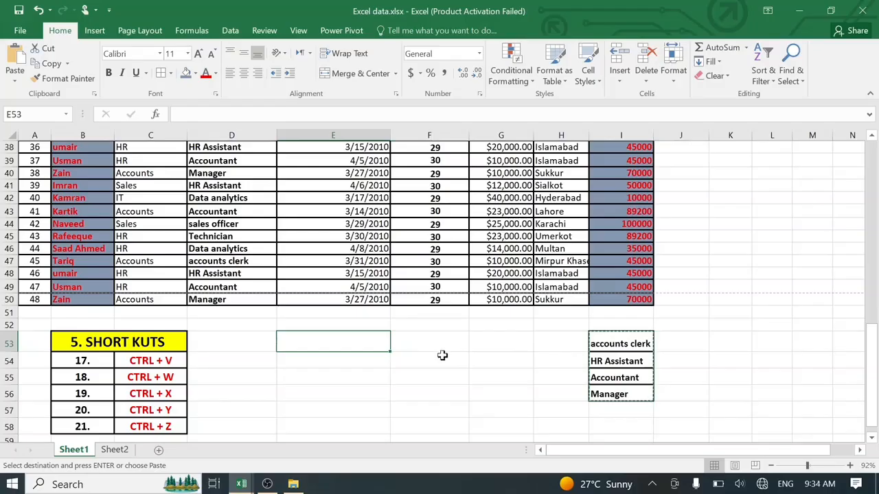
pyautogui.hotkey('ctrl', 'z')
pyautogui.hotkey('ctrl', 'z')
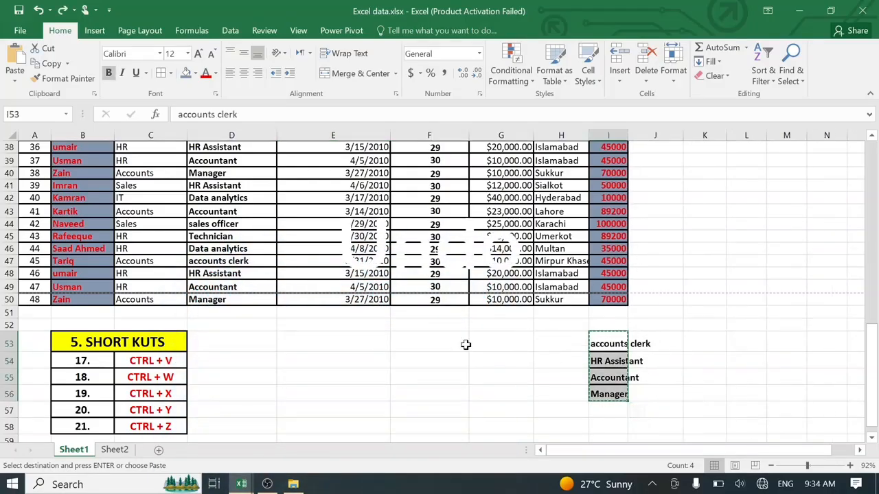
# - Paste the cut job titles from I53:I56 at E53
pyautogui.click(309, 335)
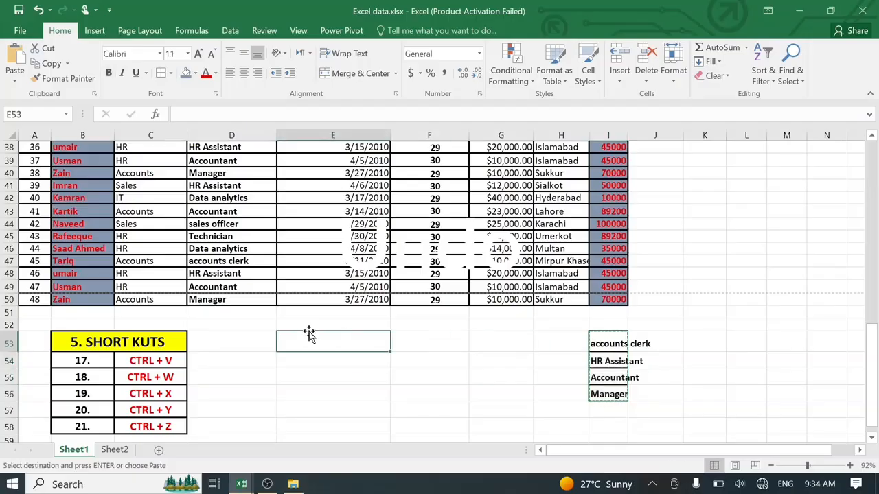
pyautogui.hotkey('ctrl', 'v')
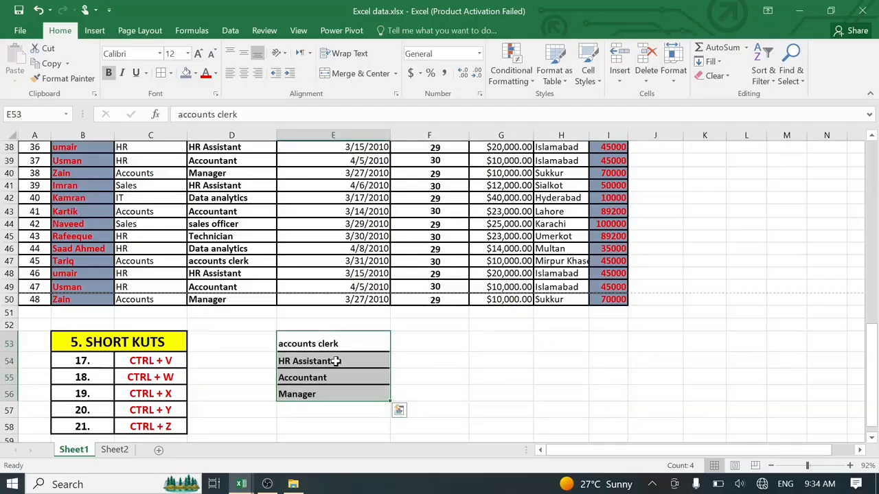
pyautogui.click(335, 362)
pyautogui.click(593, 350)
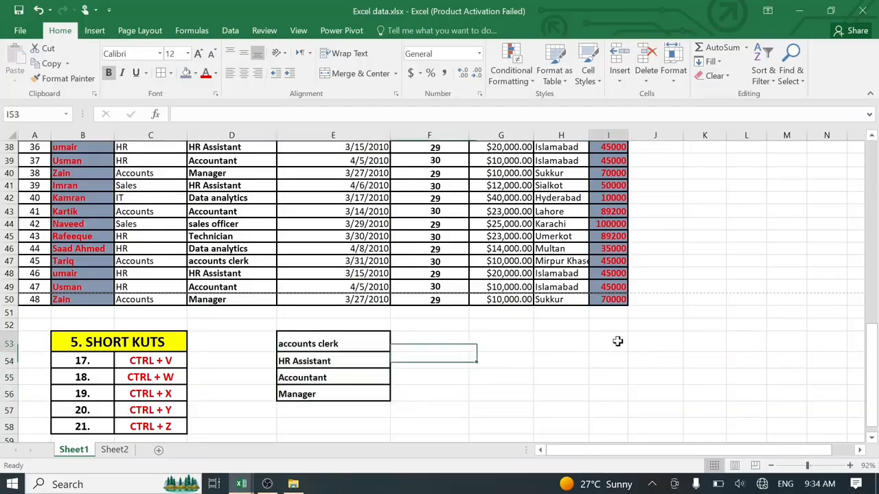
pyautogui.click(343, 371)
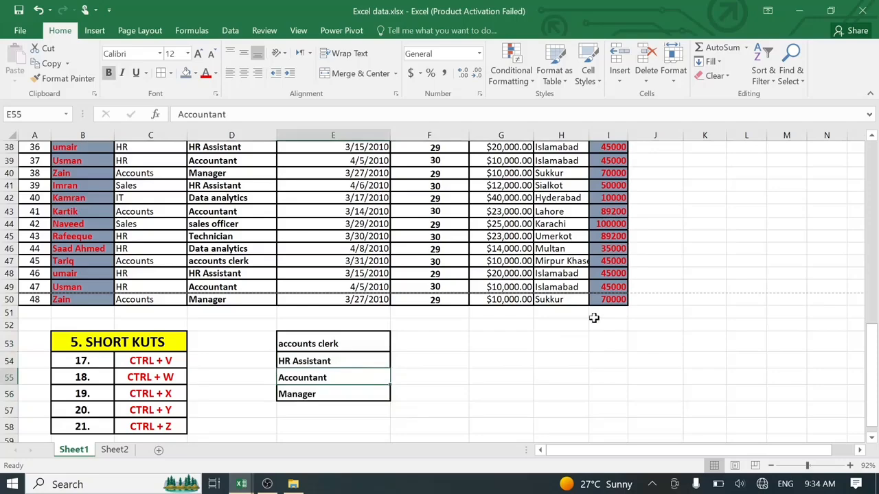
pyautogui.click(630, 342)
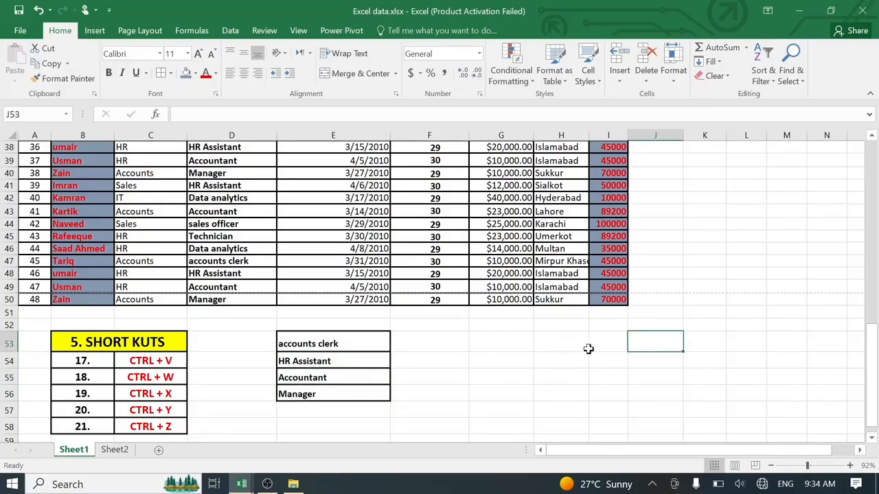
pyautogui.click(346, 394)
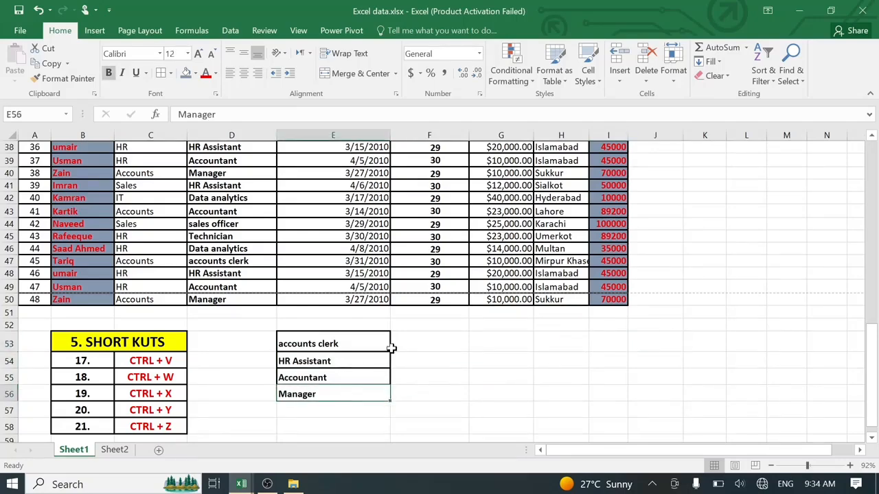
pyautogui.click(359, 362)
pyautogui.click(630, 337)
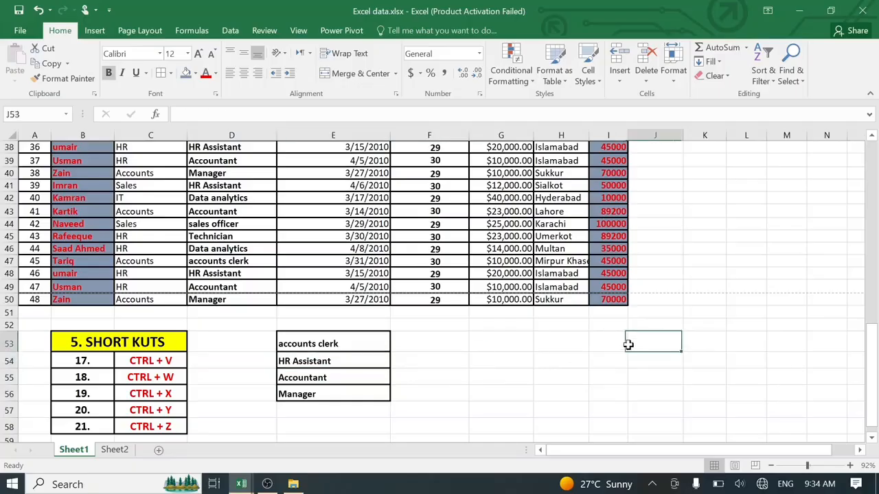
pyautogui.click(611, 343)
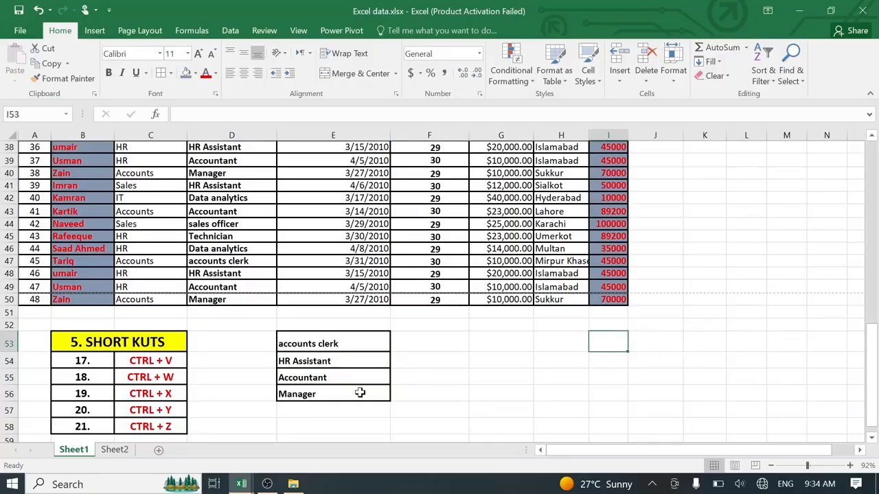
# - Undo the last two moves of the job titles between columns E and I
pyautogui.click(339, 390)
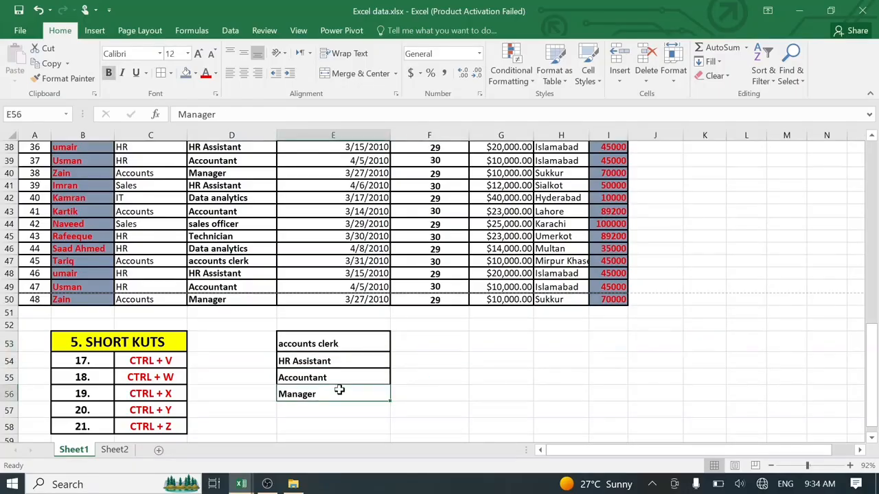
pyautogui.hotkey('ctrl', 'z')
pyautogui.click(590, 358)
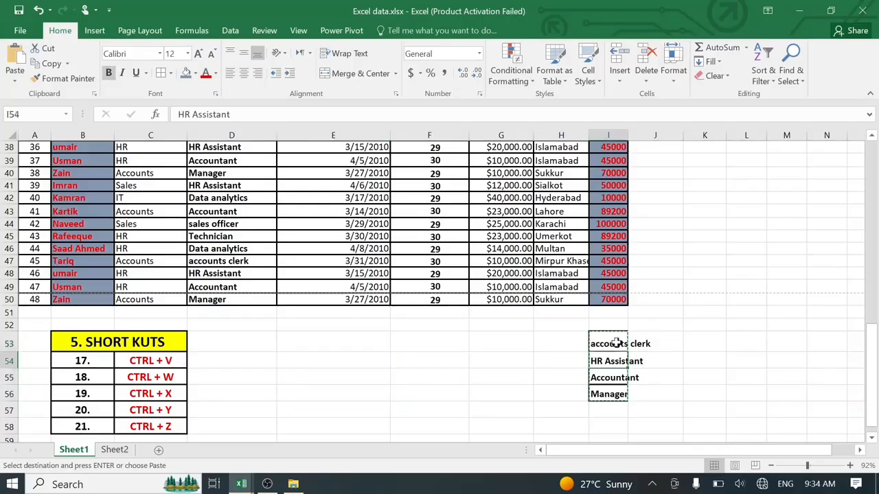
pyautogui.hotkey('ctrl', 'z')
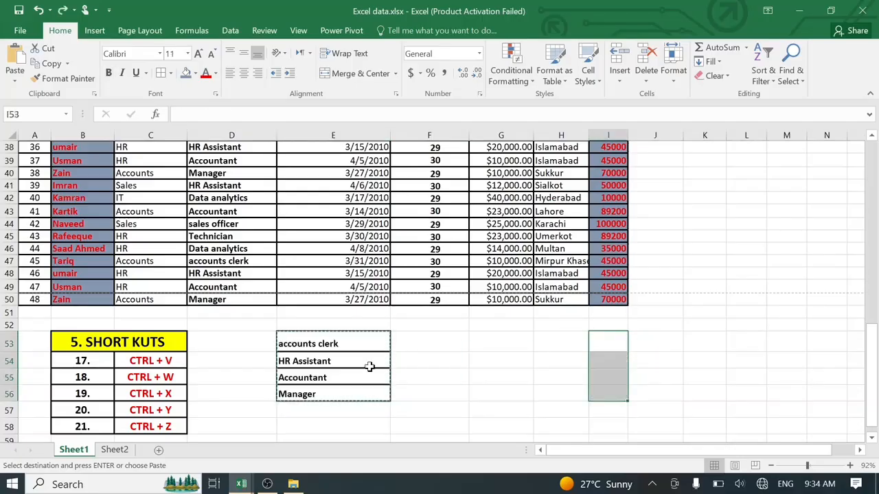
pyautogui.click(365, 363)
pyautogui.click(608, 372)
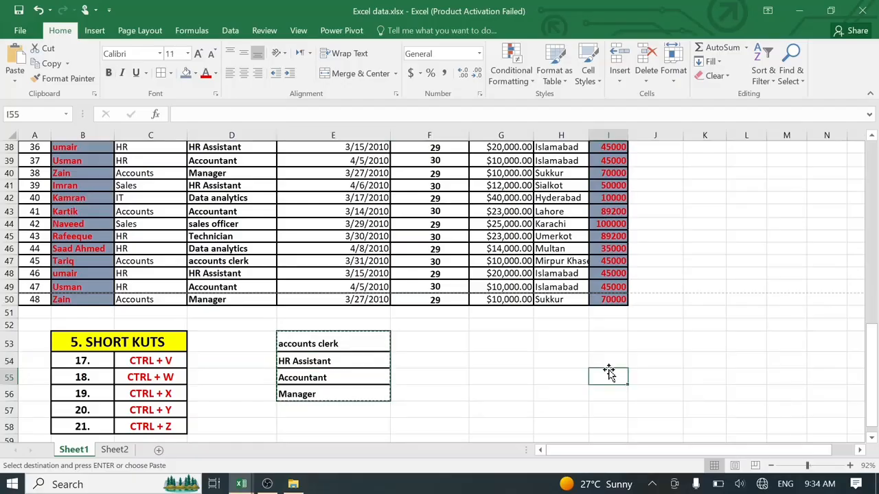
pyautogui.click(362, 361)
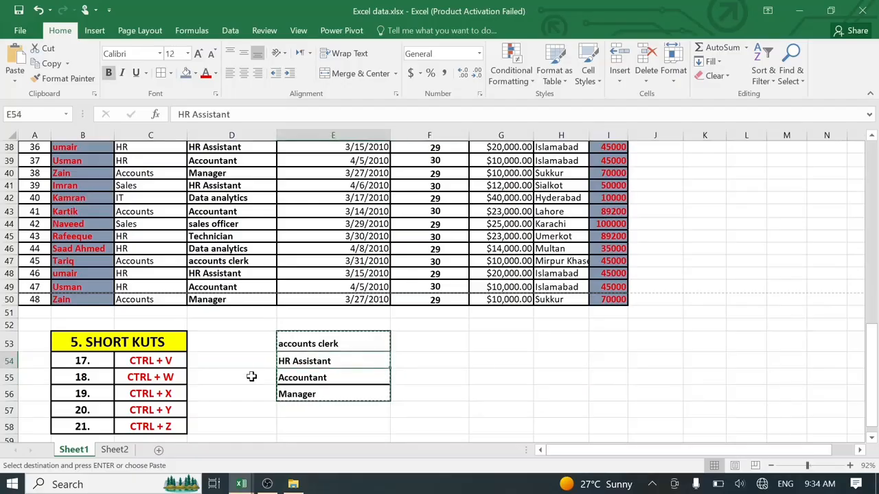
# - Format the job titles in E53:E56 with size 14 red text and a blue-gray fill, undoing and redoing the fill twice
pyautogui.click(306, 382)
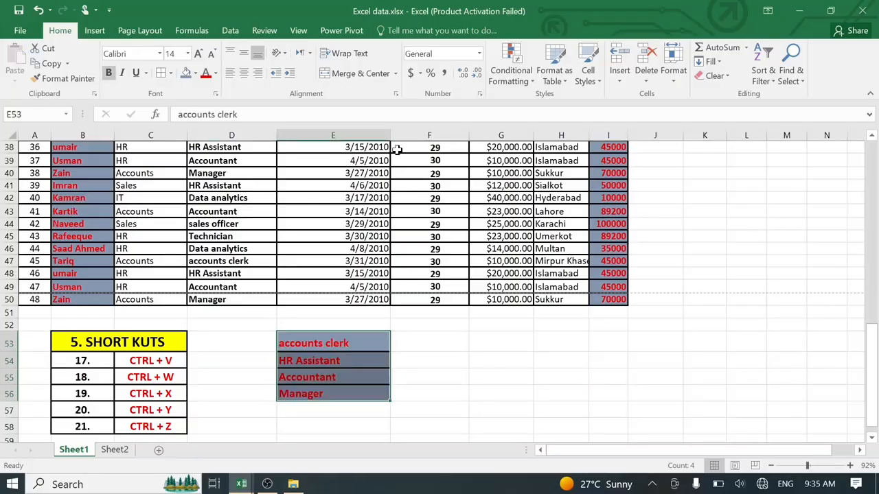
pyautogui.hotkey('ctrl', 'z')
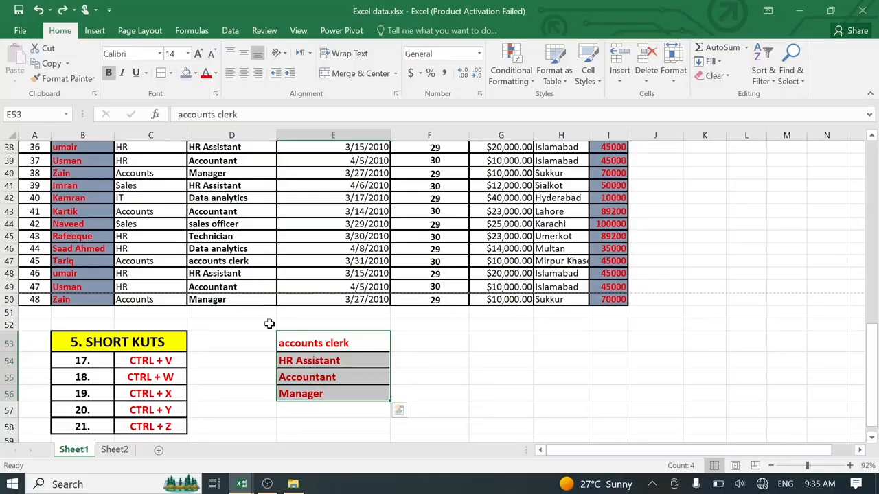
pyautogui.hotkey('ctrl', 'y')
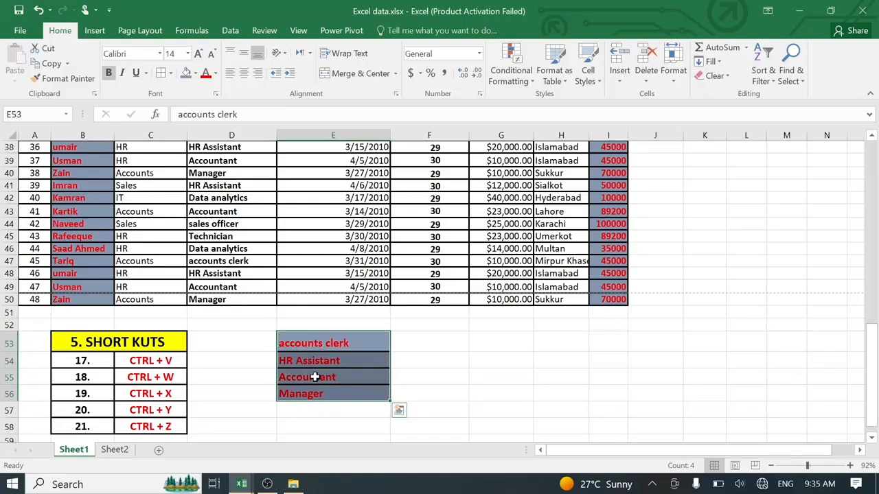
pyautogui.hotkey('ctrl', 'z')
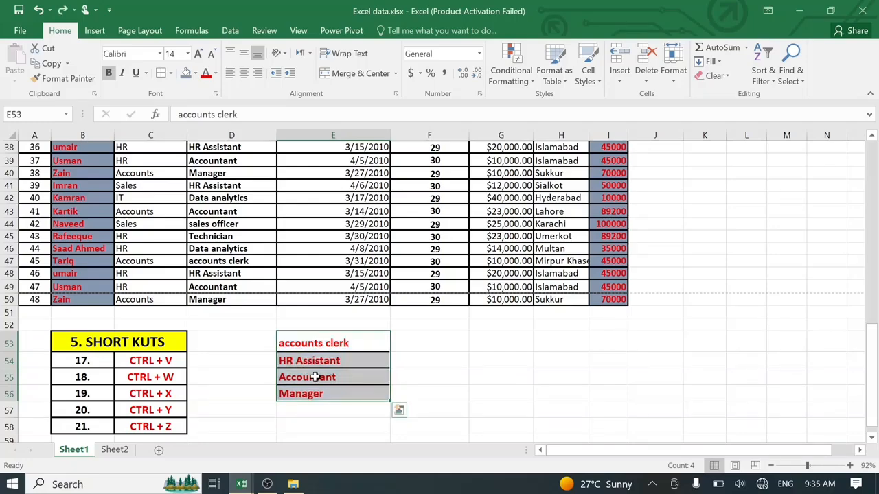
pyautogui.hotkey('ctrl', 'y')
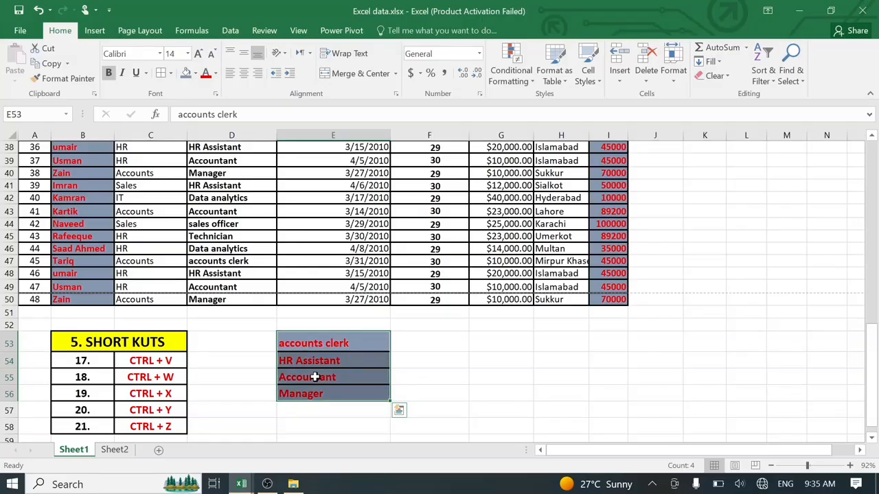
pyautogui.click(314, 377)
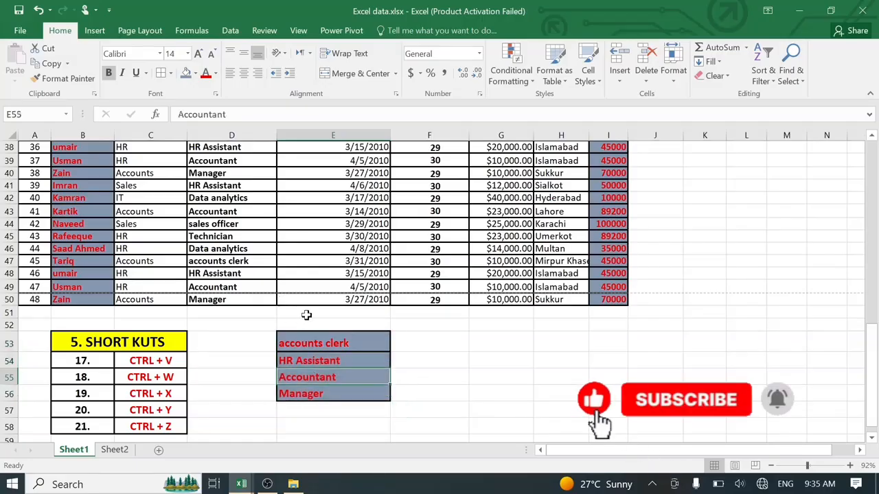
pyautogui.scroll(-2, 306, 314)
pyautogui.scroll(14, 306, 314)
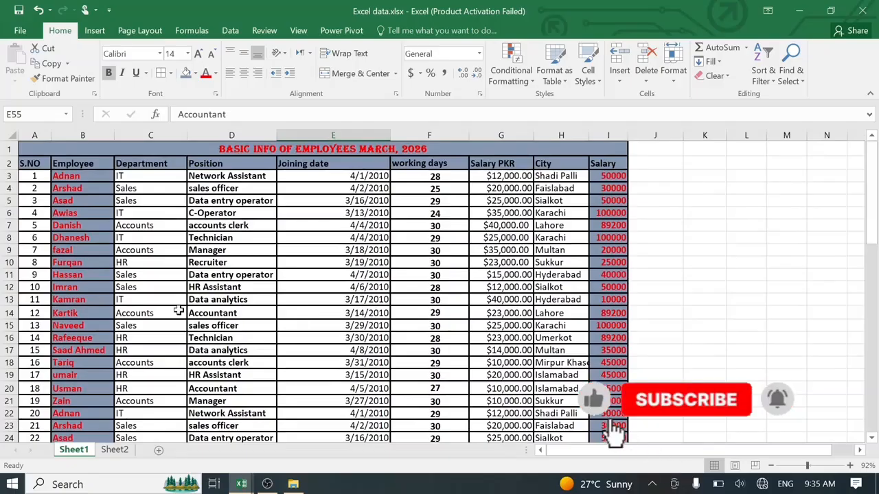
pyautogui.scroll(-4, 177, 311)
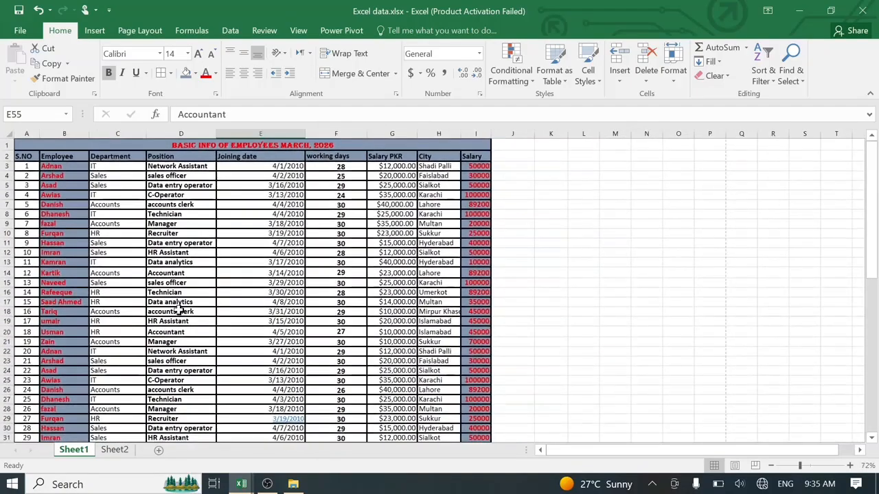
pyautogui.scroll(-3, 178, 311)
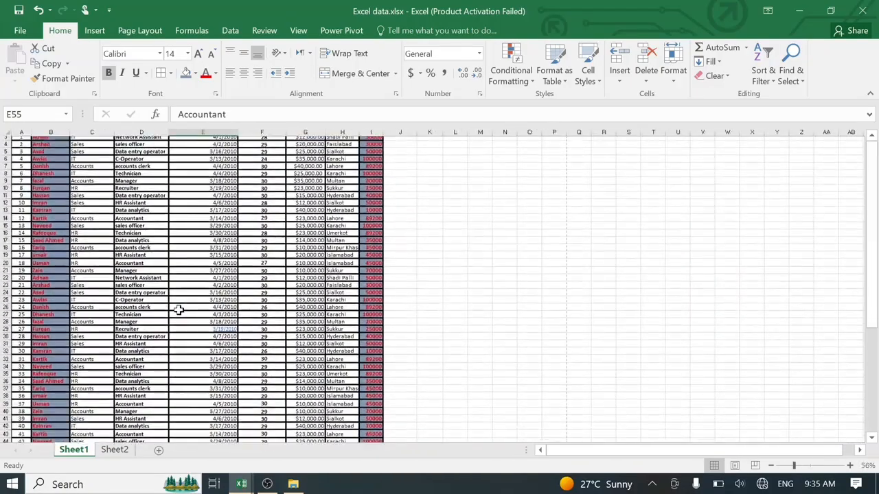
pyautogui.scroll(-5, 177, 311)
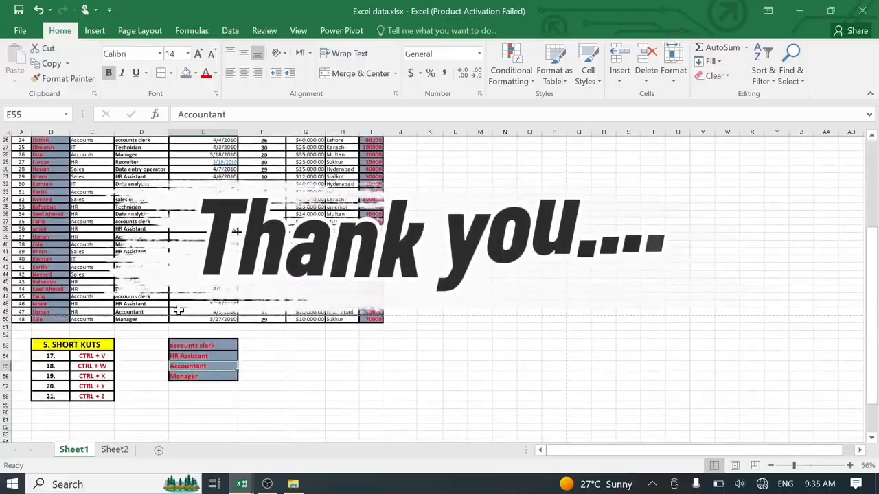